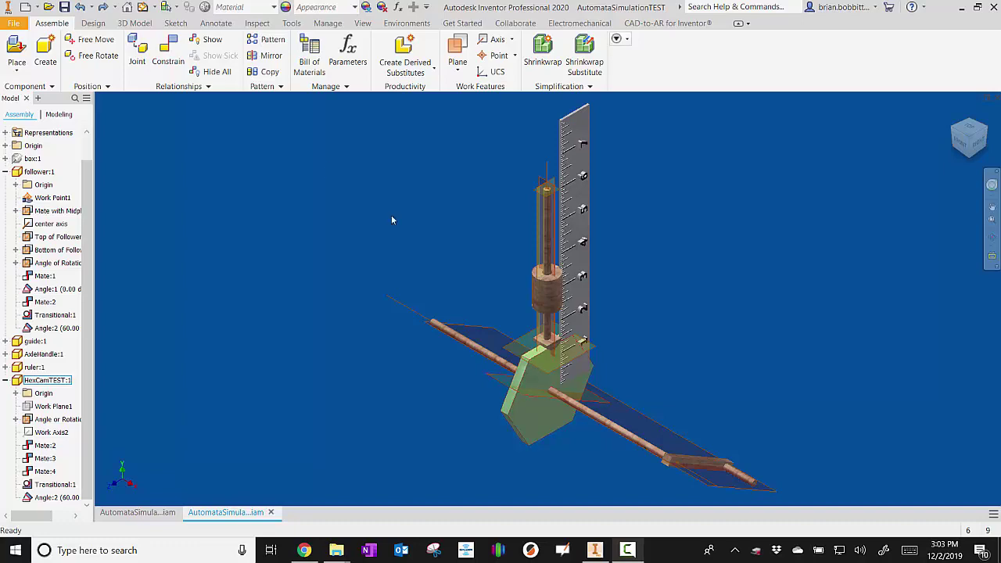
# Browse to the Automata Simulation folder and select the AutomataSimulation assembly file.
pyautogui.click(48, 7)
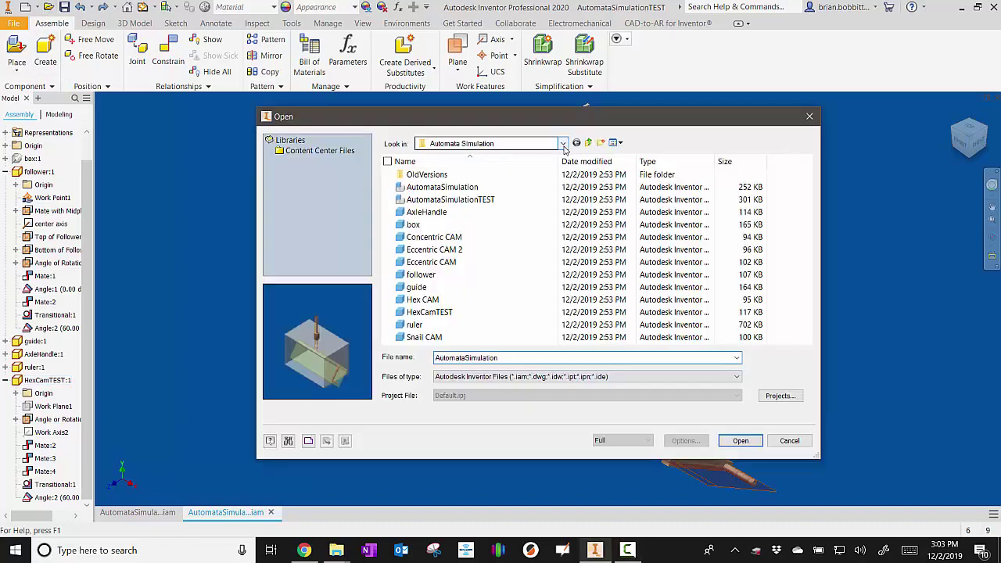
pyautogui.click(562, 143)
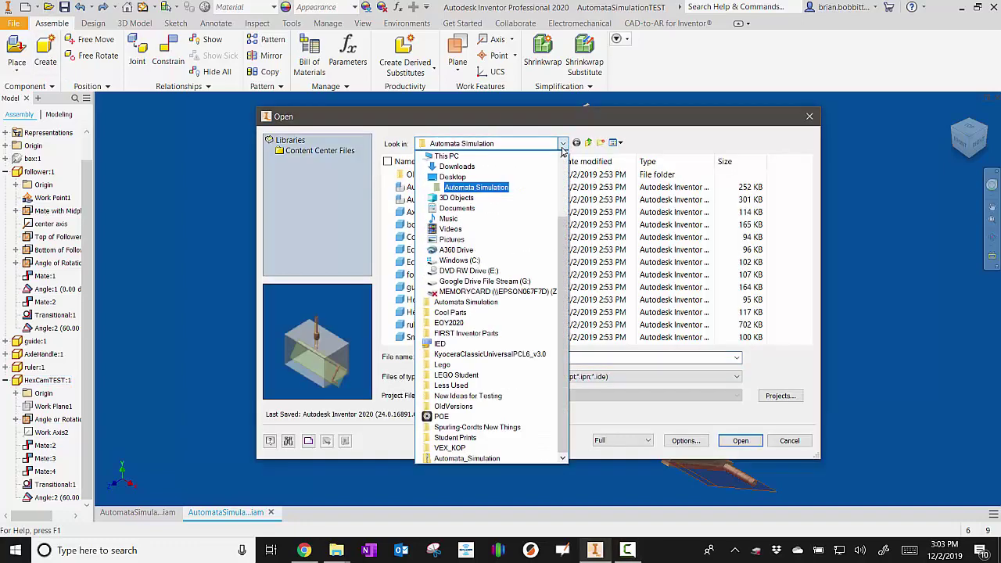
pyautogui.click(459, 192)
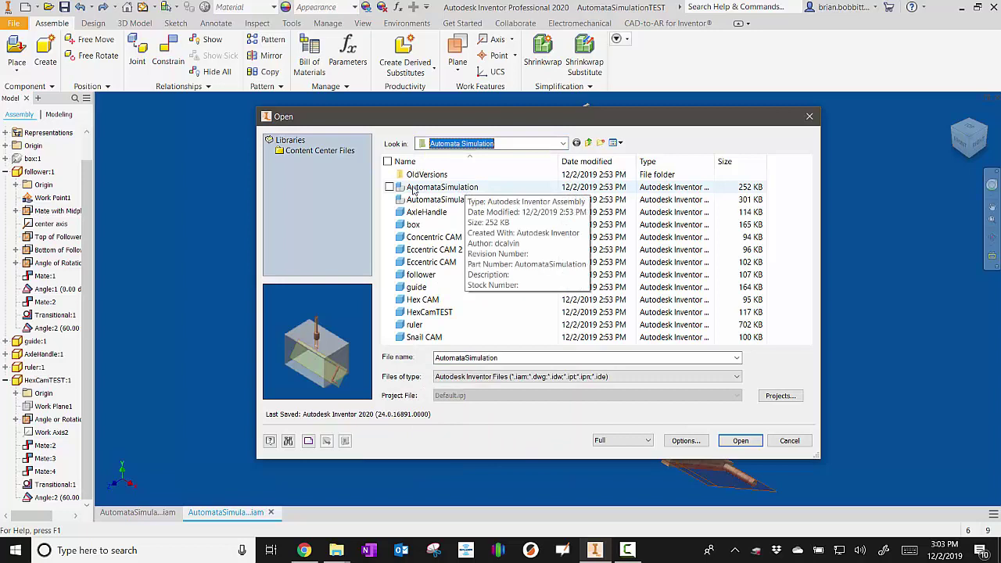
pyautogui.click(440, 190)
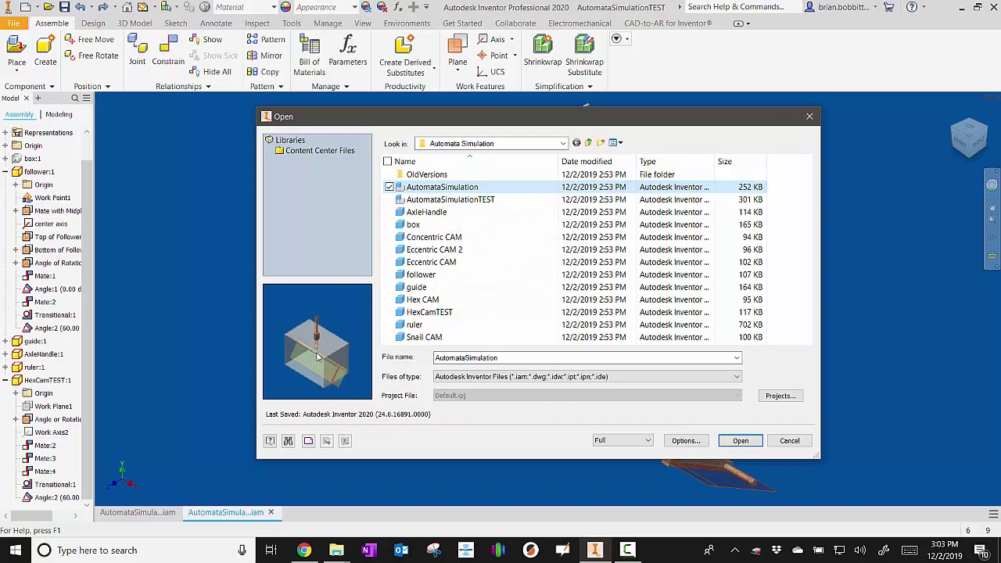
pyautogui.press('Down')
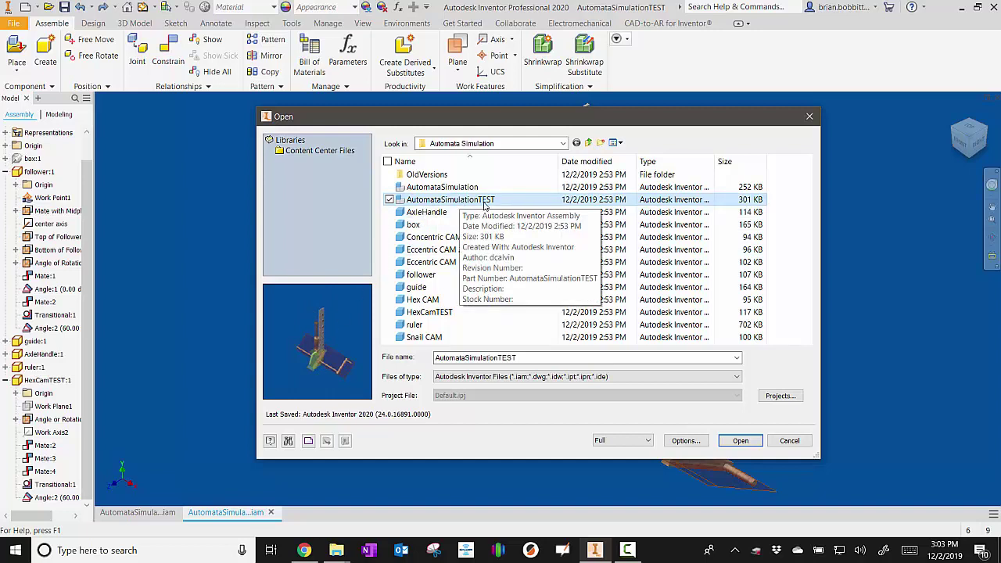
pyautogui.click(474, 189)
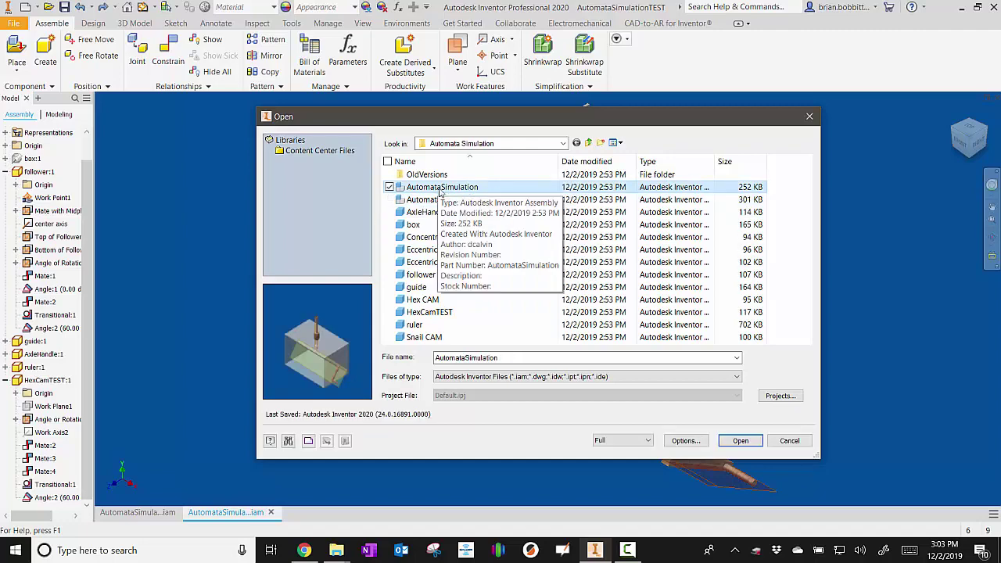
# Open the AutomataSimulation assembly and place a single Eccentric CAM part beside the box.
pyautogui.click(747, 444)
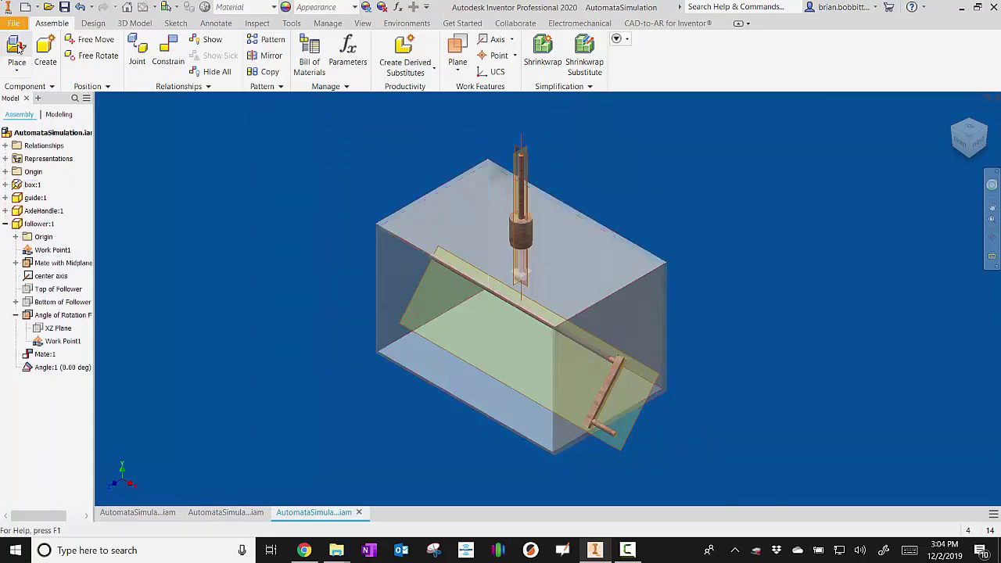
pyautogui.click(16, 52)
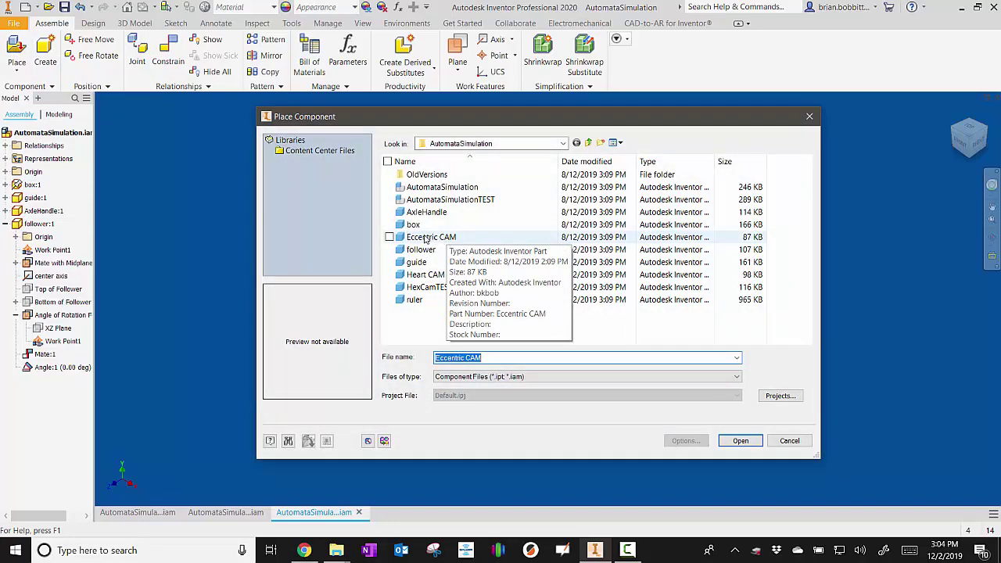
pyautogui.doubleClick(426, 237)
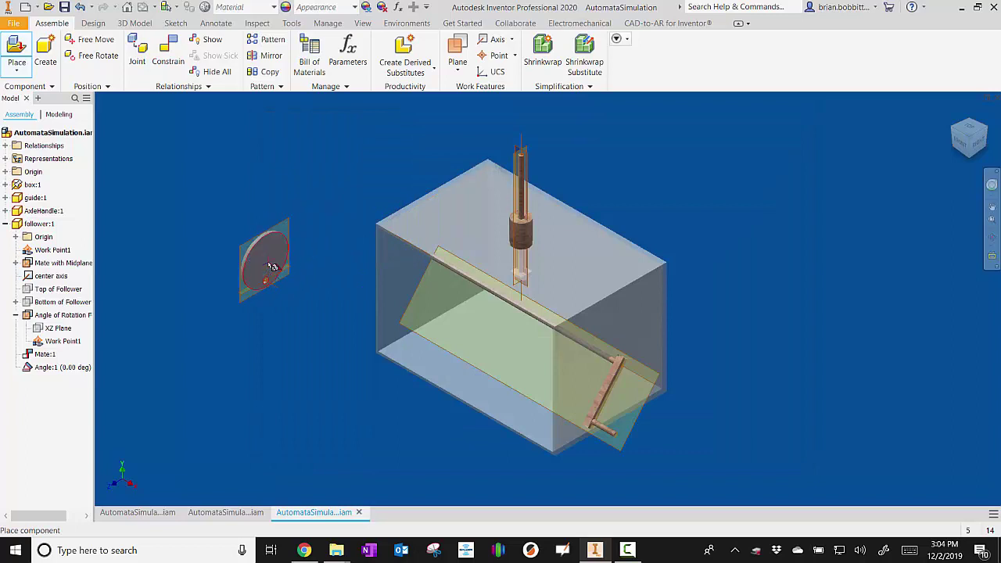
pyautogui.click(276, 263)
pyautogui.rightClick(224, 170)
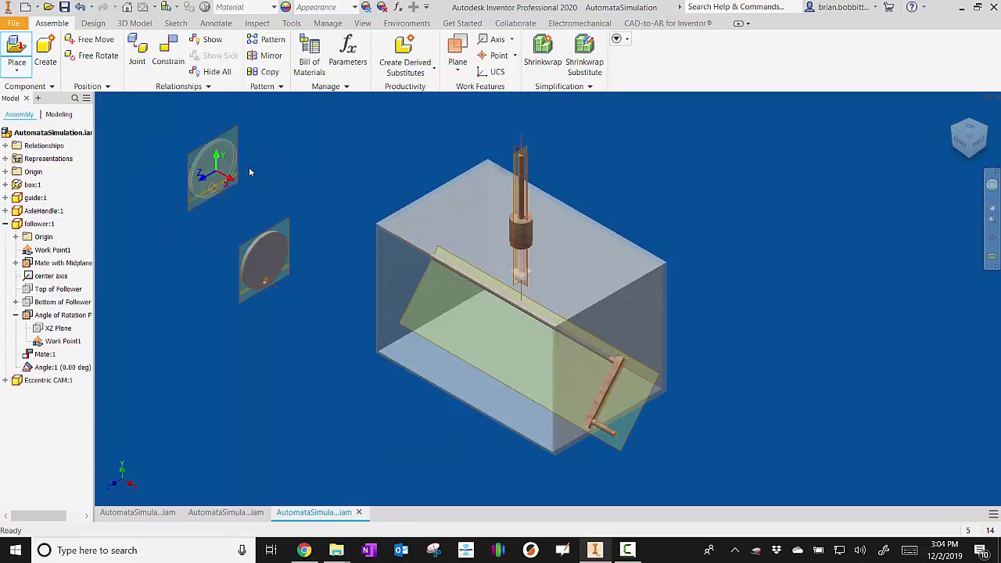
pyautogui.click(250, 172)
# Mate the cam's Work Plane1 to the follower's Mate with Midplane of Cam plane, creating Mate:2.
pyautogui.click(171, 50)
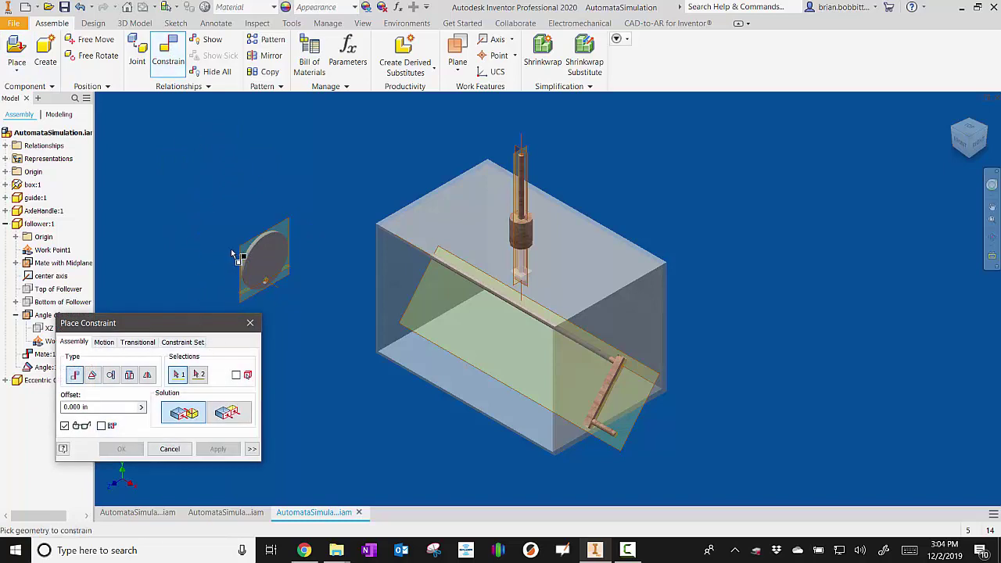
pyautogui.scroll(3, 250, 273)
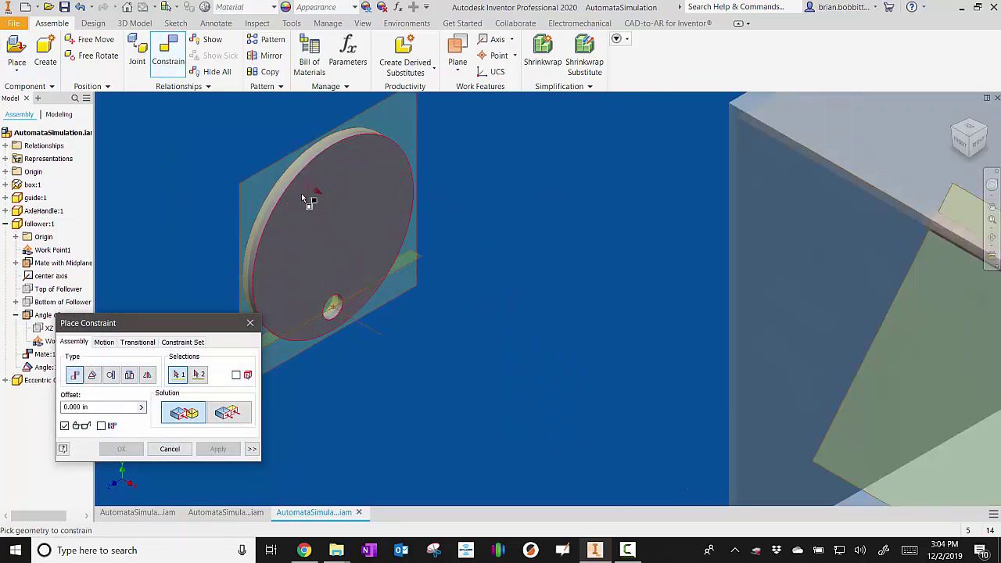
pyautogui.click(245, 180)
pyautogui.scroll(-5, 457, 243)
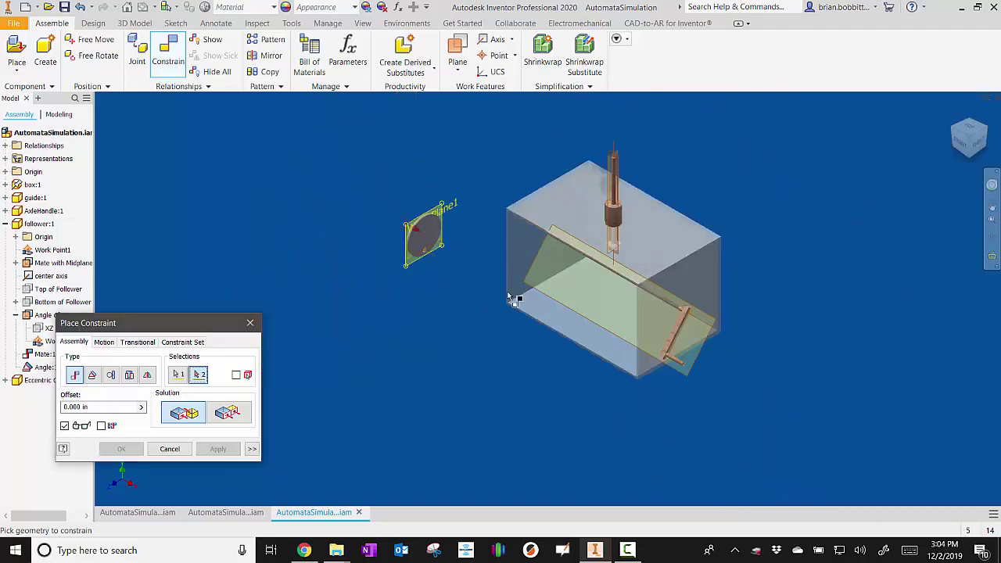
pyautogui.scroll(5, 603, 263)
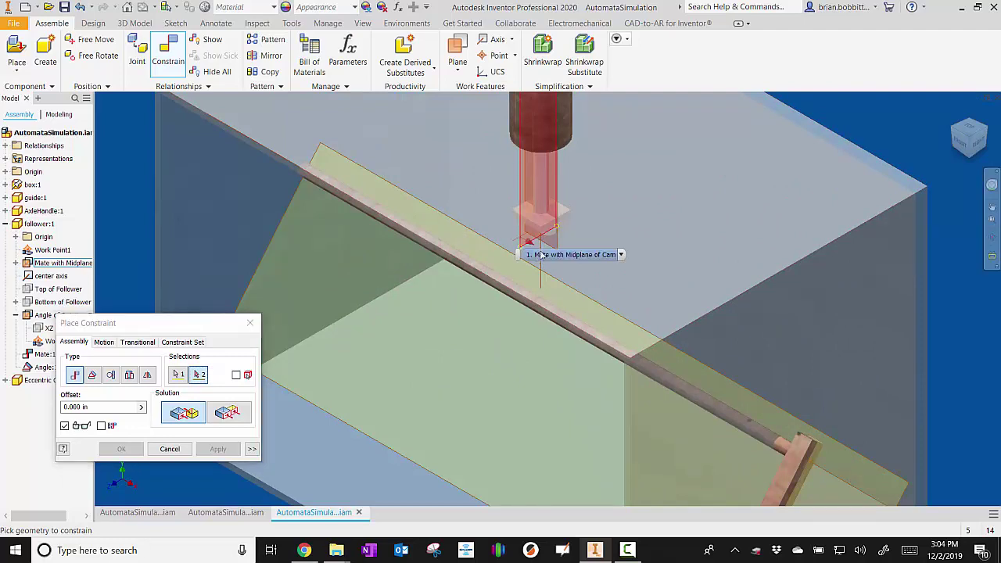
pyautogui.scroll(-5, 630, 191)
pyautogui.scroll(2, 618, 144)
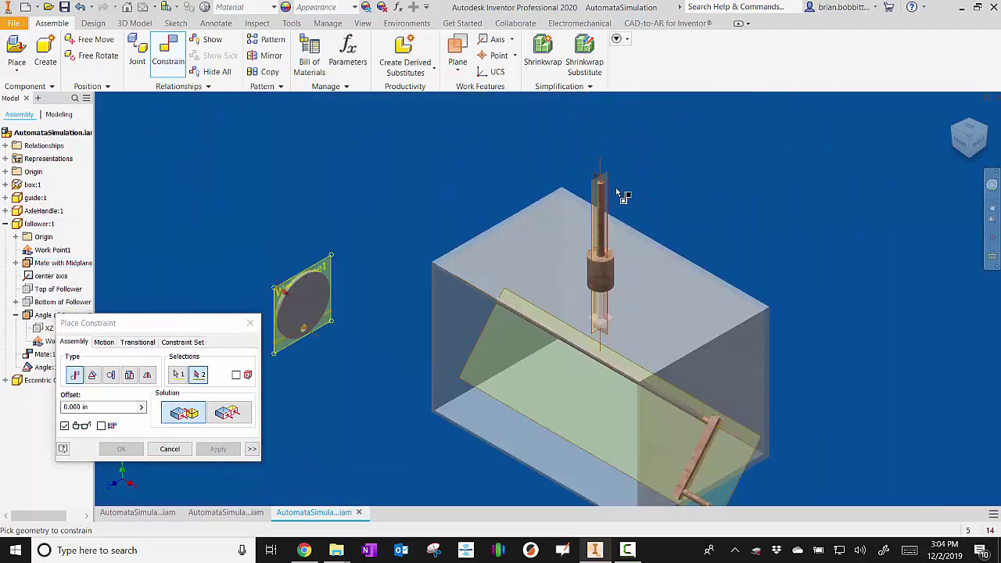
pyautogui.scroll(4, 623, 200)
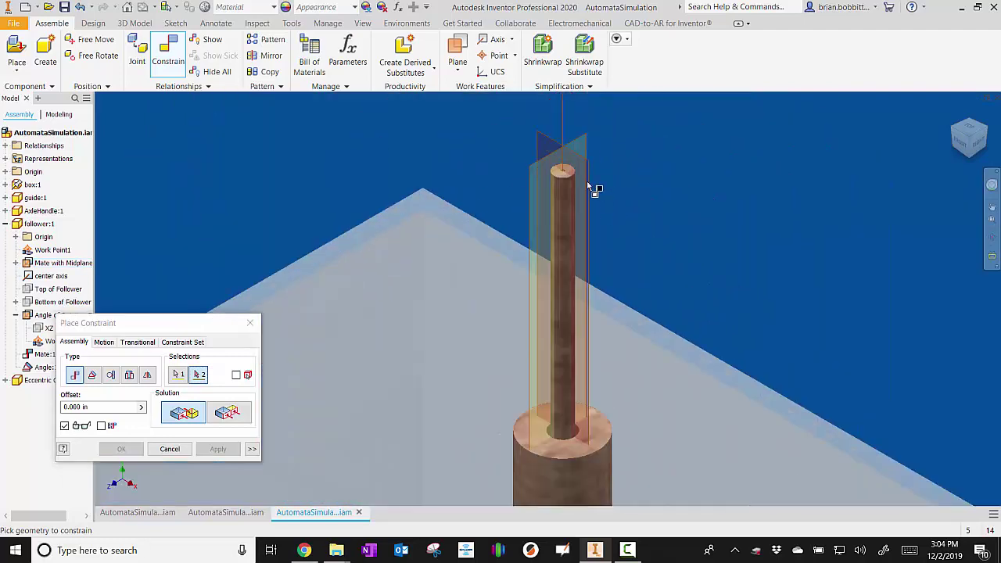
pyautogui.click(534, 182)
pyautogui.scroll(-5, 495, 241)
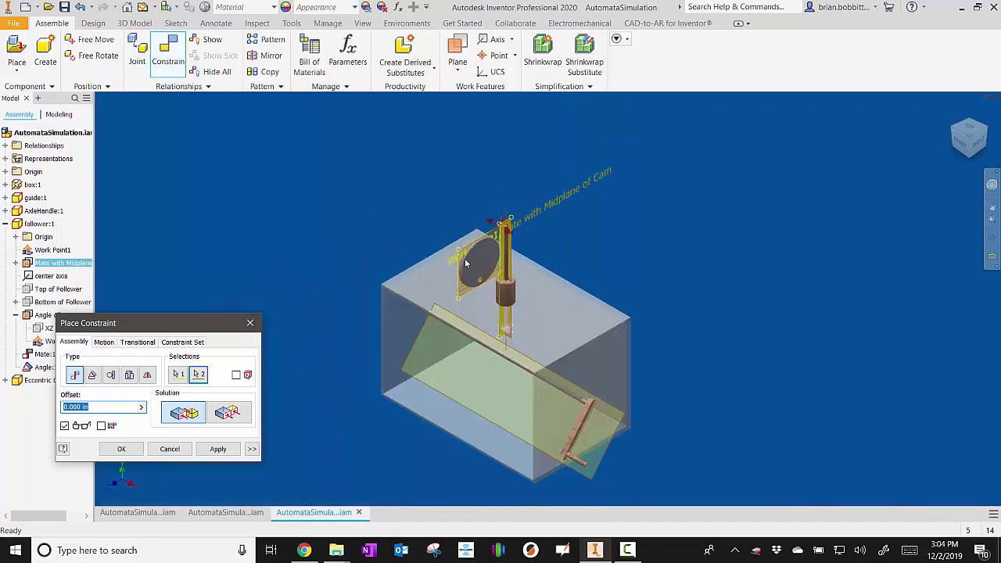
pyautogui.click(219, 449)
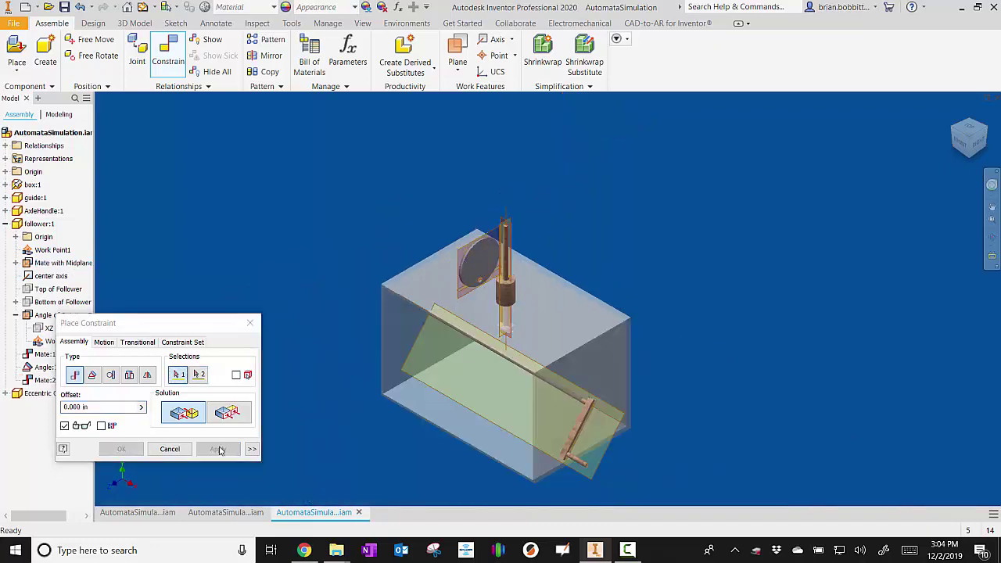
# Mate the axis through the cam's hole to the axle.
pyautogui.scroll(5, 508, 317)
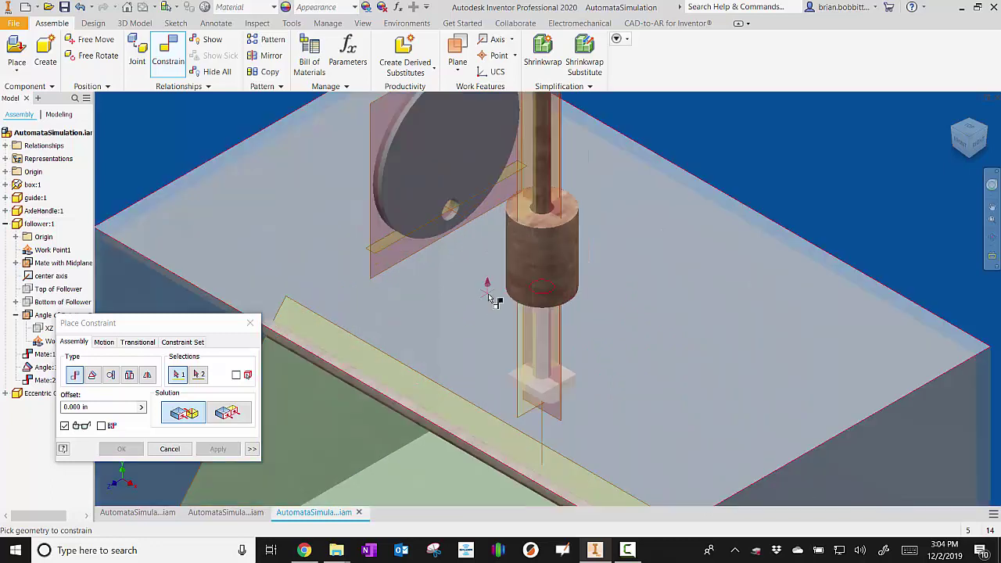
pyautogui.click(465, 223)
pyautogui.scroll(-5, 460, 266)
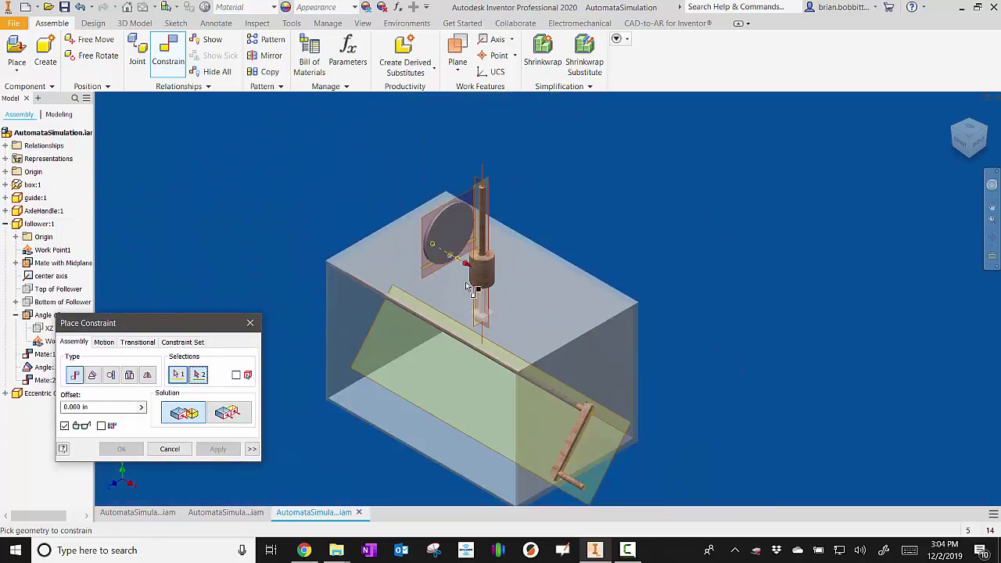
pyautogui.click(603, 423)
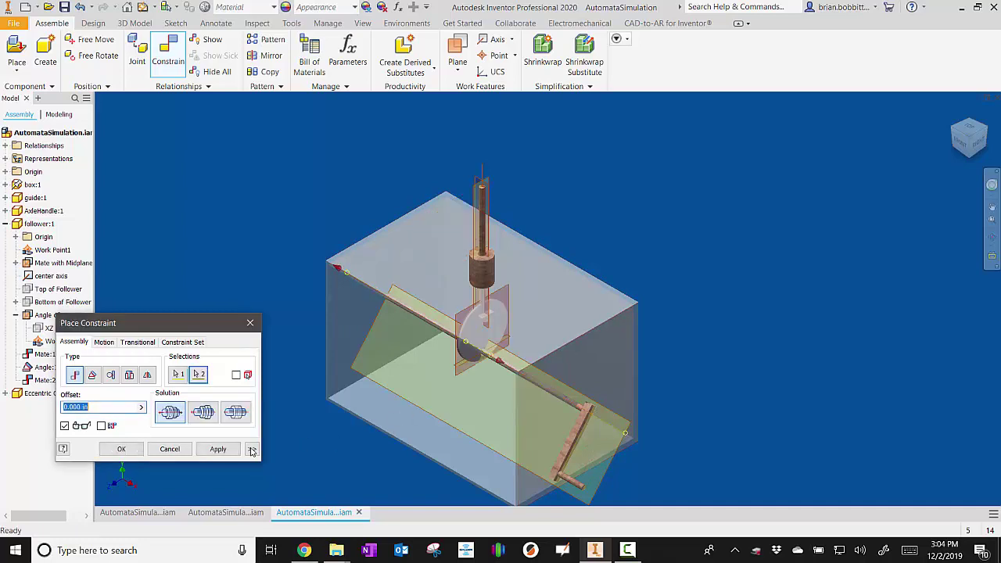
pyautogui.click(218, 449)
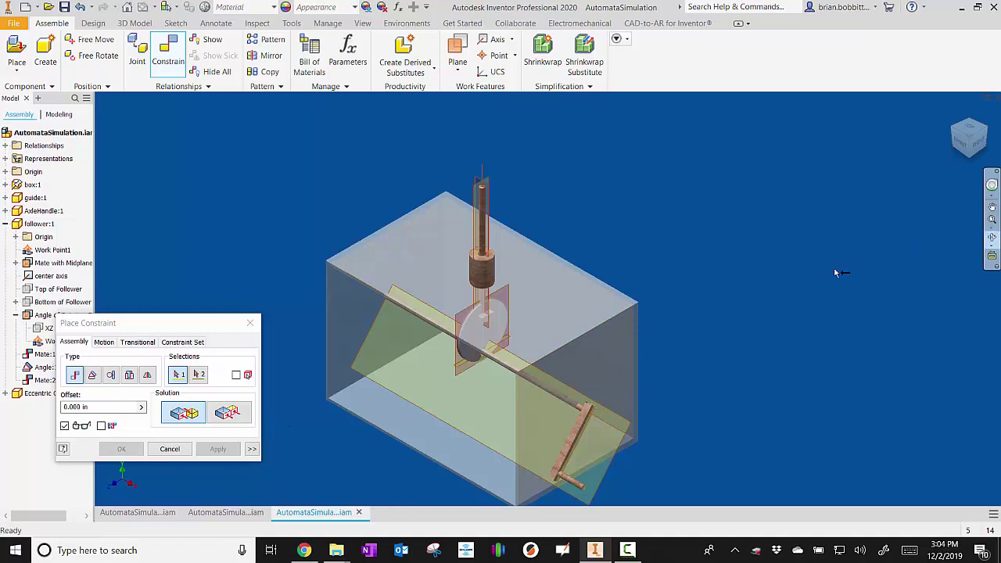
# Mate the cam's side face to the plate plane to seat it inside the box.
pyautogui.click(991, 237)
pyautogui.moveTo(615, 333); pyautogui.dragTo(562, 335)
pyautogui.moveTo(523, 305); pyautogui.dragTo(502, 304)
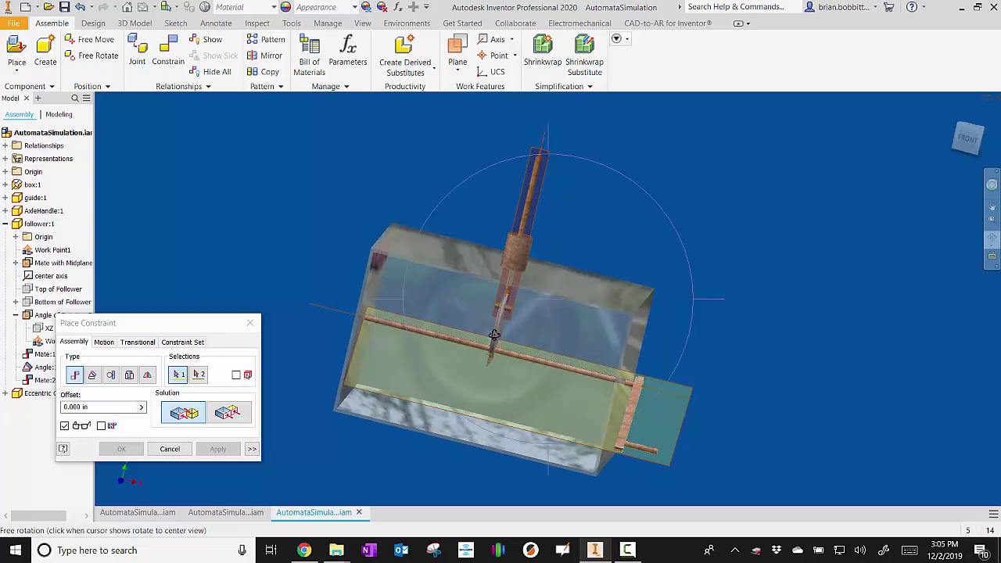
pyautogui.moveTo(655, 366); pyautogui.dragTo(602, 358)
pyautogui.scroll(-3, 473, 250)
pyautogui.scroll(-2, 457, 253)
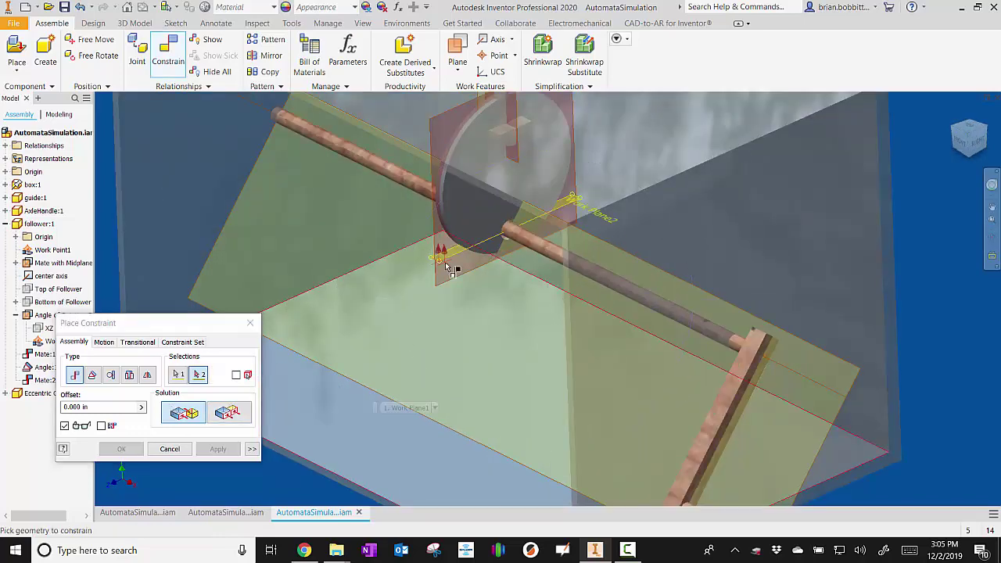
pyautogui.click(443, 256)
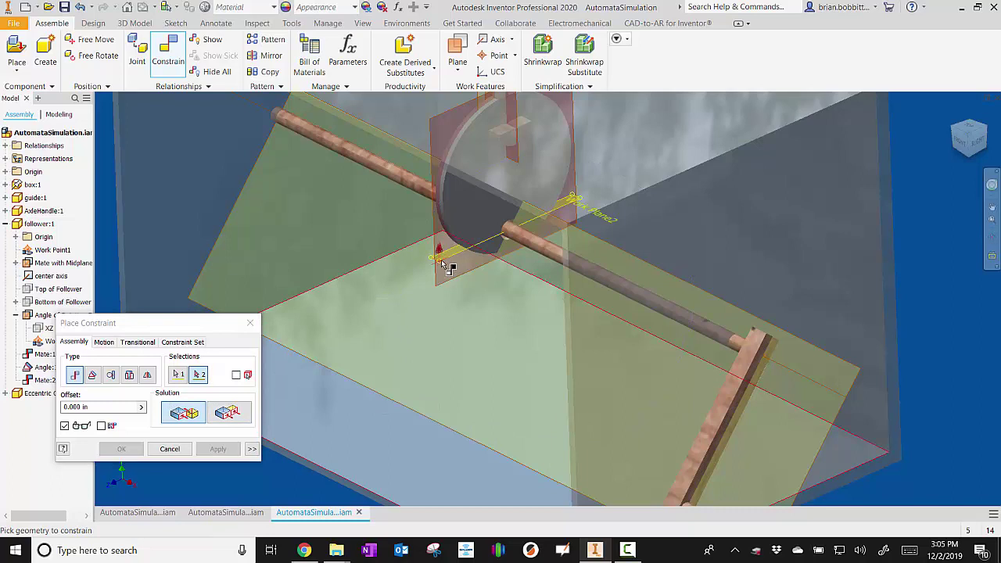
pyautogui.click(391, 398)
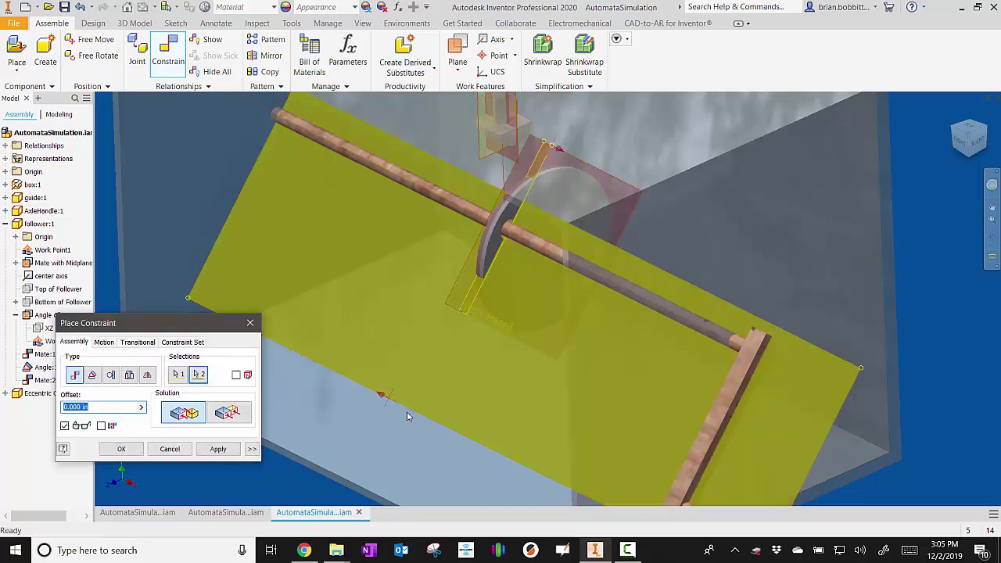
pyautogui.click(218, 449)
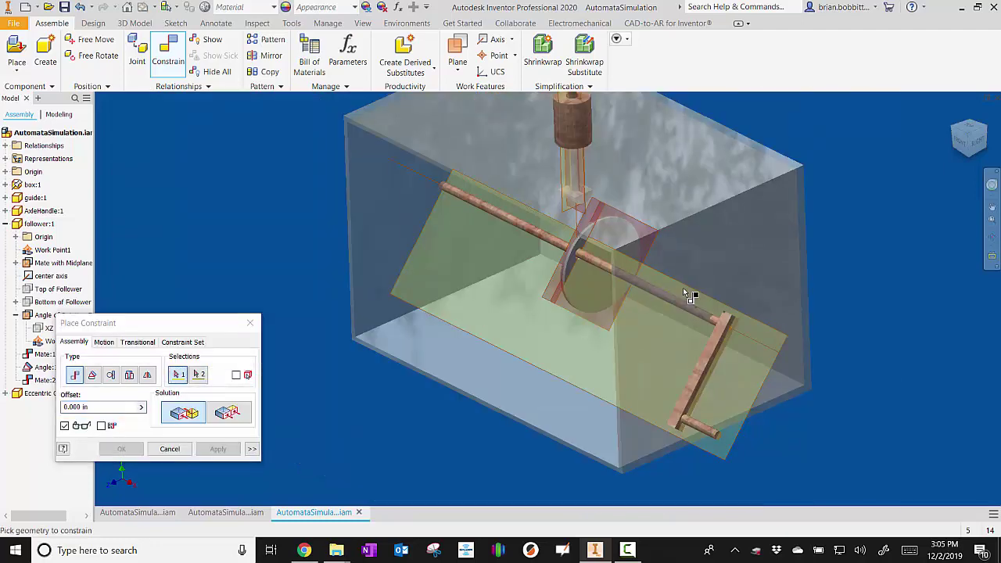
# Finish constraining and drag the plate to turn the axle and cam about the shaft.
pyautogui.press('Escape')
pyautogui.scroll(3, 232, 321)
pyautogui.moveTo(501, 395); pyautogui.dragTo(596, 382)
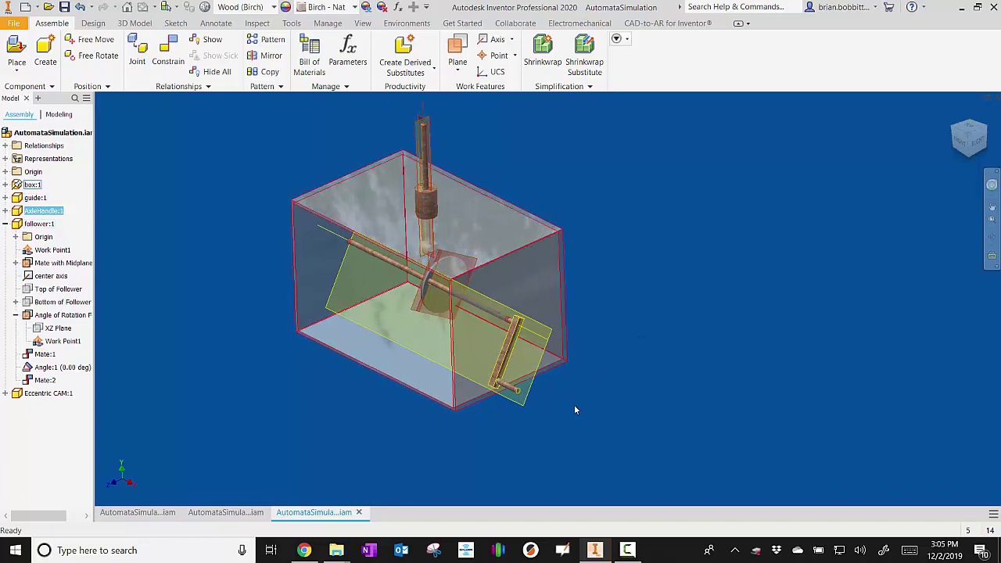
pyautogui.moveTo(516, 397); pyautogui.dragTo(523, 309)
pyautogui.scroll(-5, 270, 268)
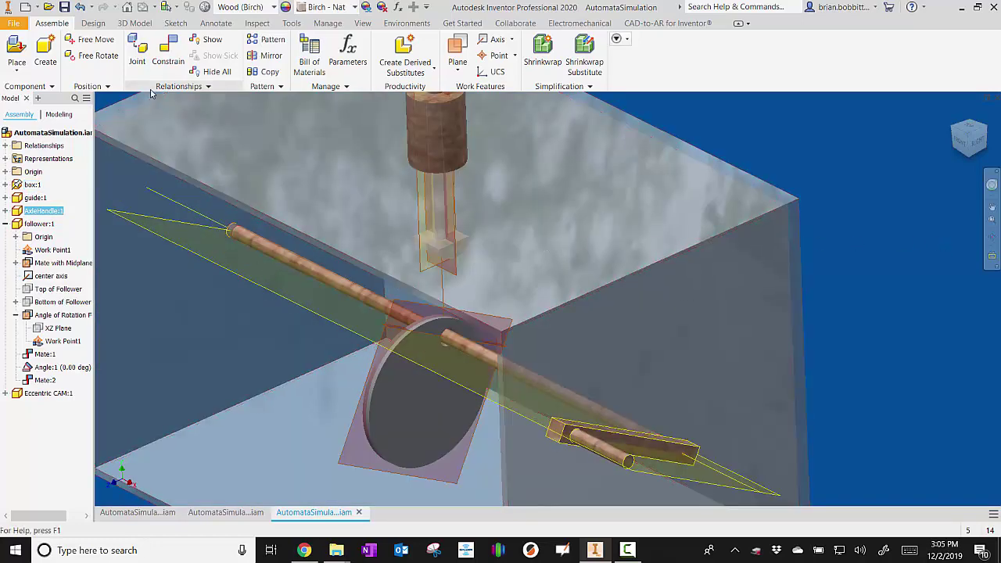
# Add Transitional:1 between the cam's circular edge and the follower's bottom face.
pyautogui.click(167, 53)
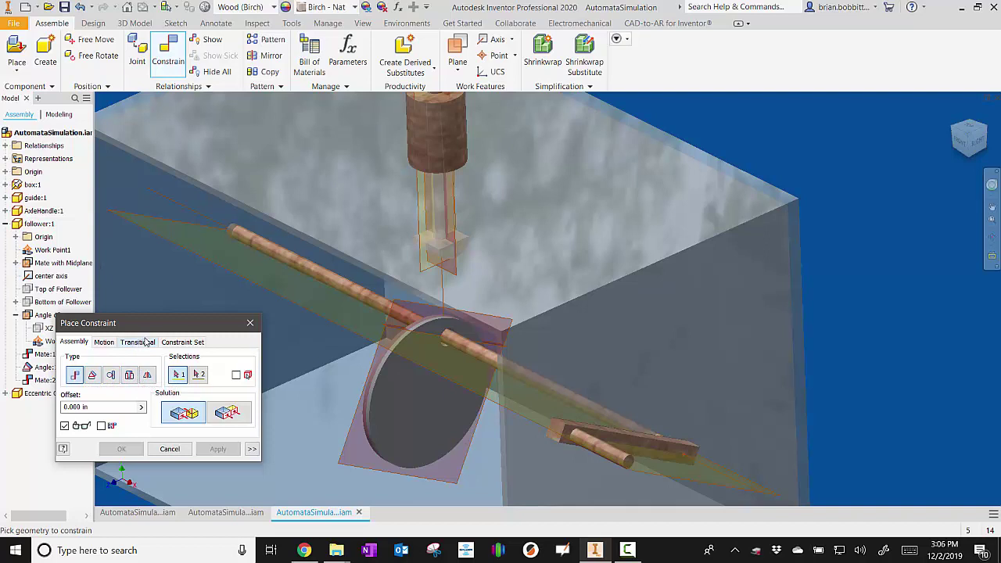
pyautogui.click(137, 343)
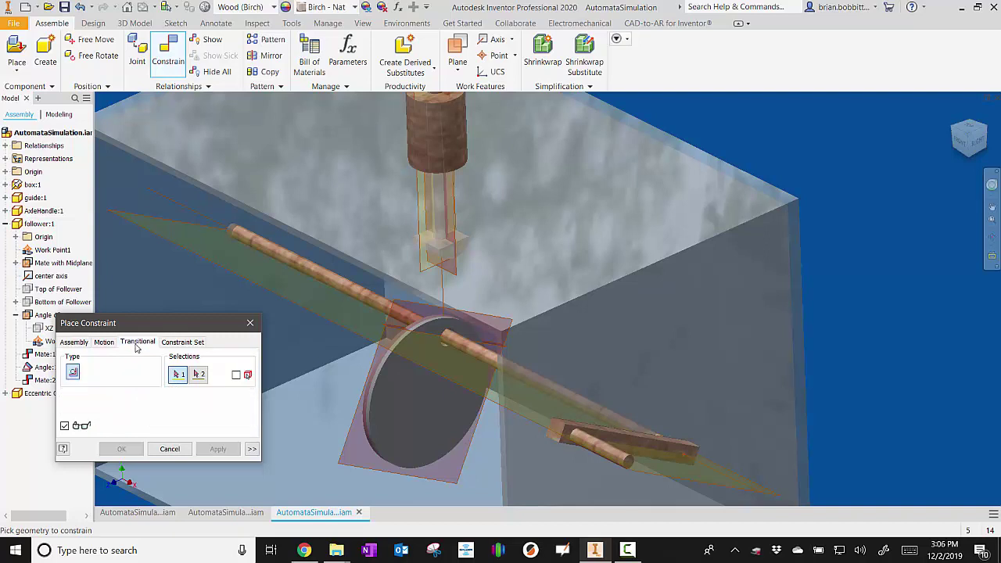
pyautogui.keyDown('shift'); pyautogui.moveTo(137, 348); pyautogui.dragTo(136, 397, button='middle'); pyautogui.keyUp('shift')
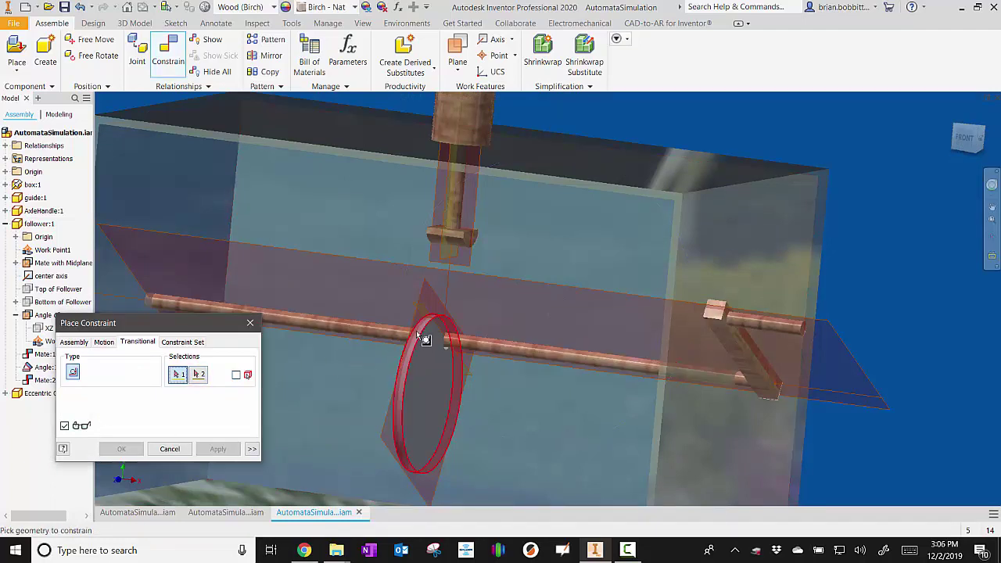
pyautogui.click(422, 338)
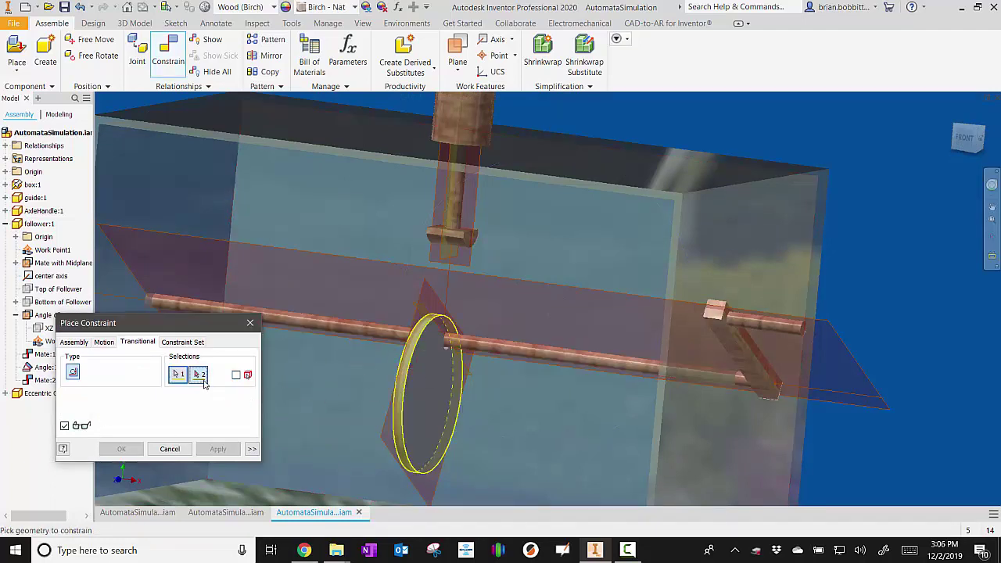
pyautogui.scroll(5, 447, 261)
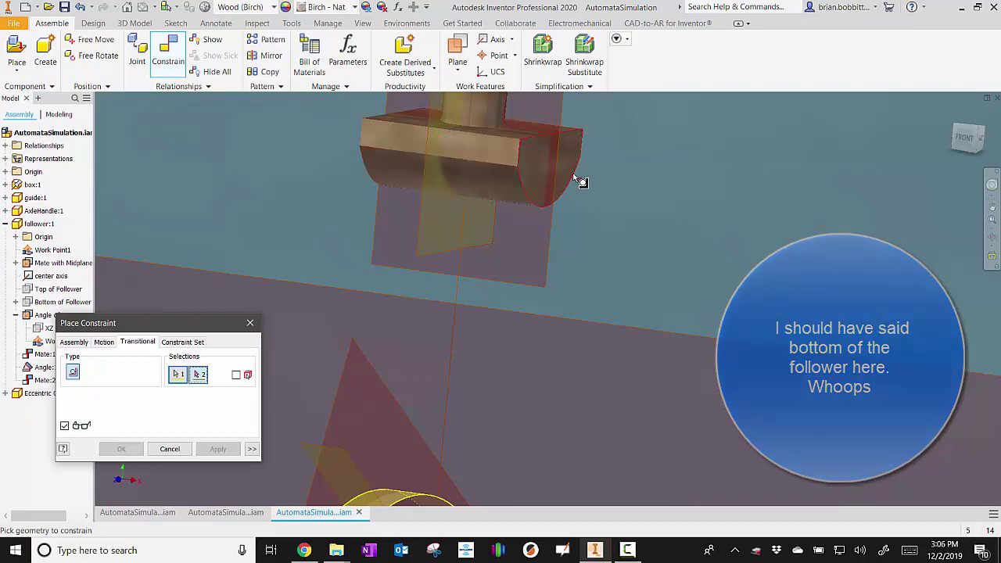
pyautogui.click(501, 195)
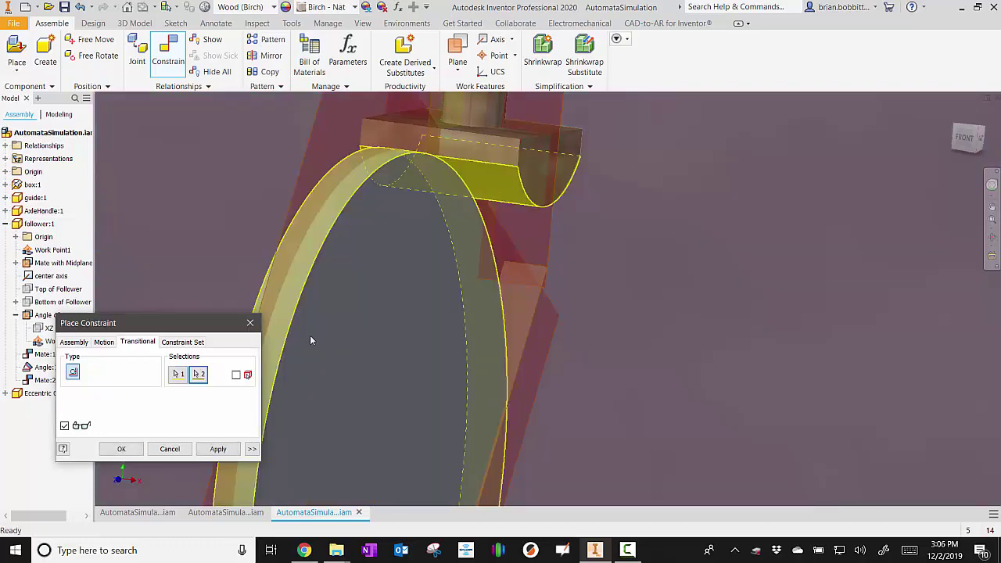
pyautogui.click(218, 448)
pyautogui.scroll(-5, 559, 327)
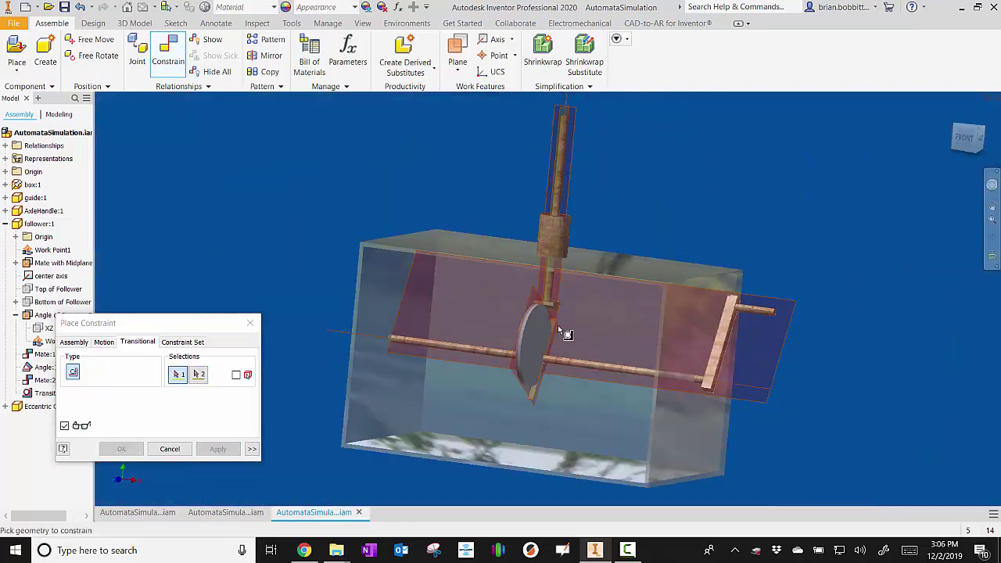
pyautogui.click(249, 323)
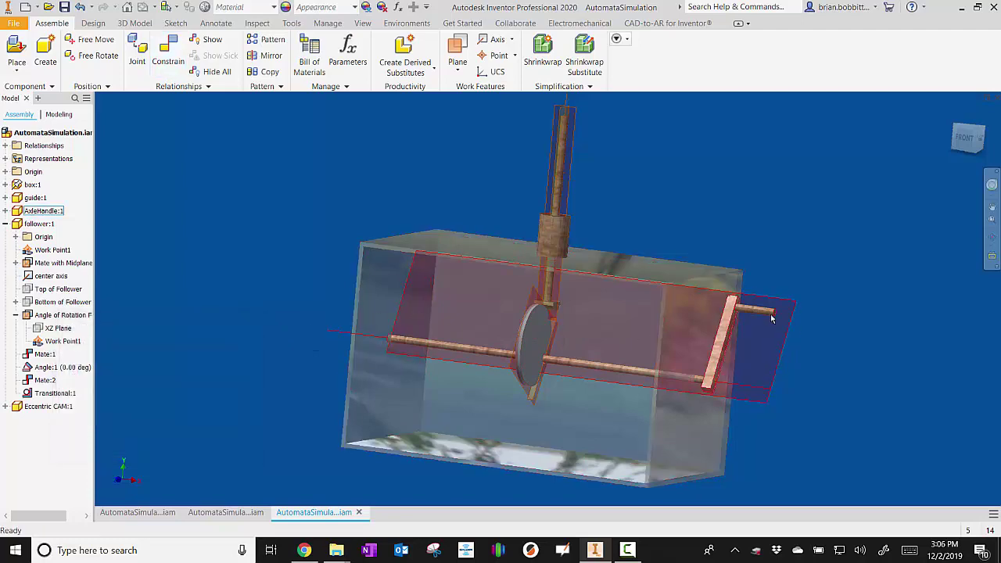
# Drag the AxleHandle to turn the cam under the follower, then orbit and Zoom All around the cam.
pyautogui.moveTo(777, 334); pyautogui.dragTo(925, 279)
pyautogui.click(991, 237)
pyautogui.moveTo(638, 296); pyautogui.dragTo(598, 310)
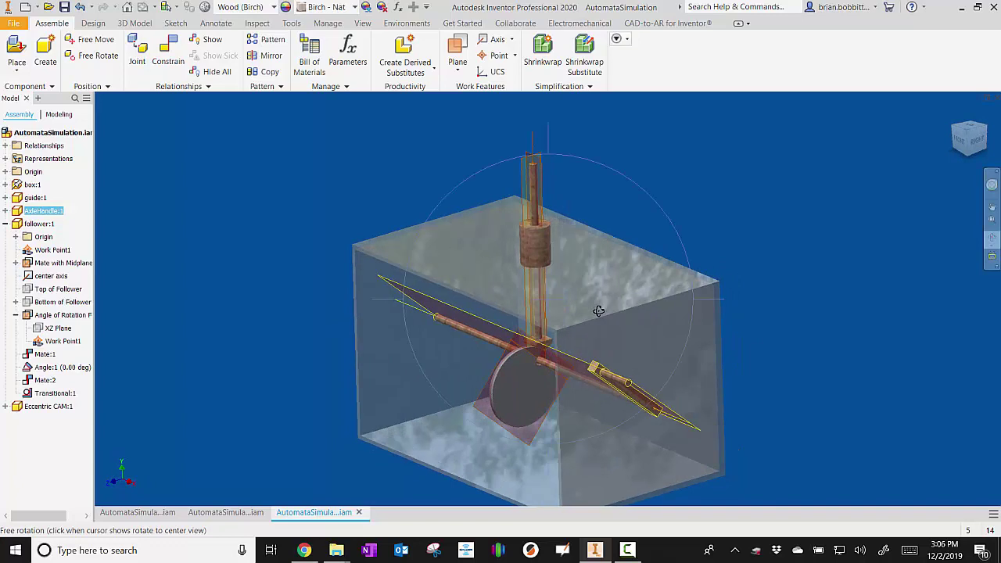
pyautogui.click(991, 222)
pyautogui.click(992, 237)
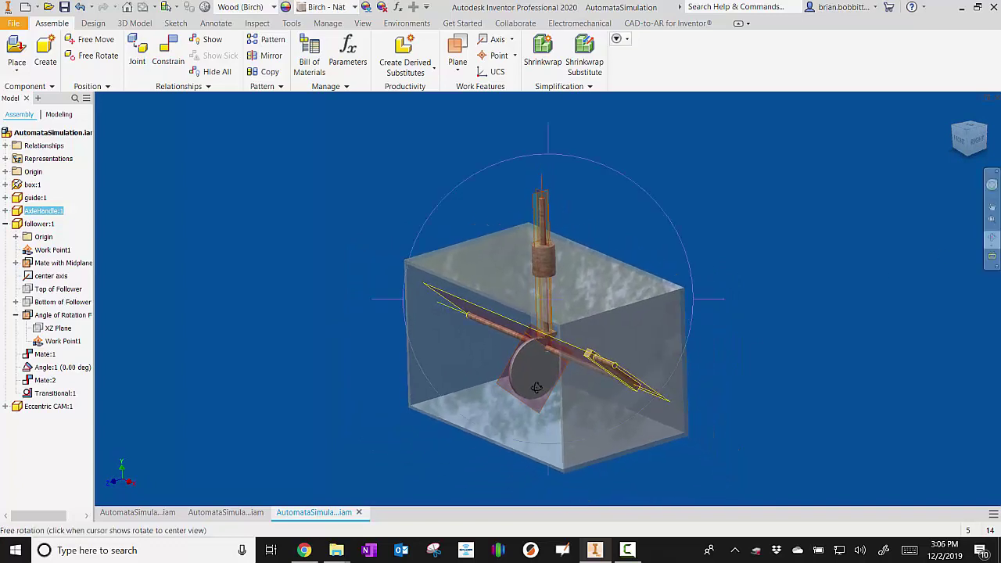
pyautogui.scroll(-5, 537, 383)
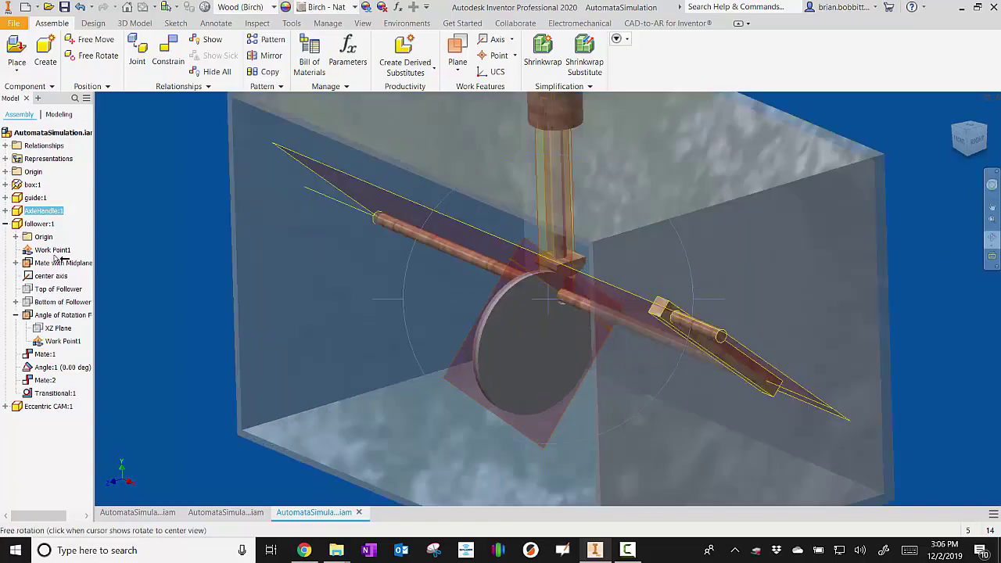
# Start a Directed Angle constraint and pick the work plane along the axle.
pyautogui.click(168, 53)
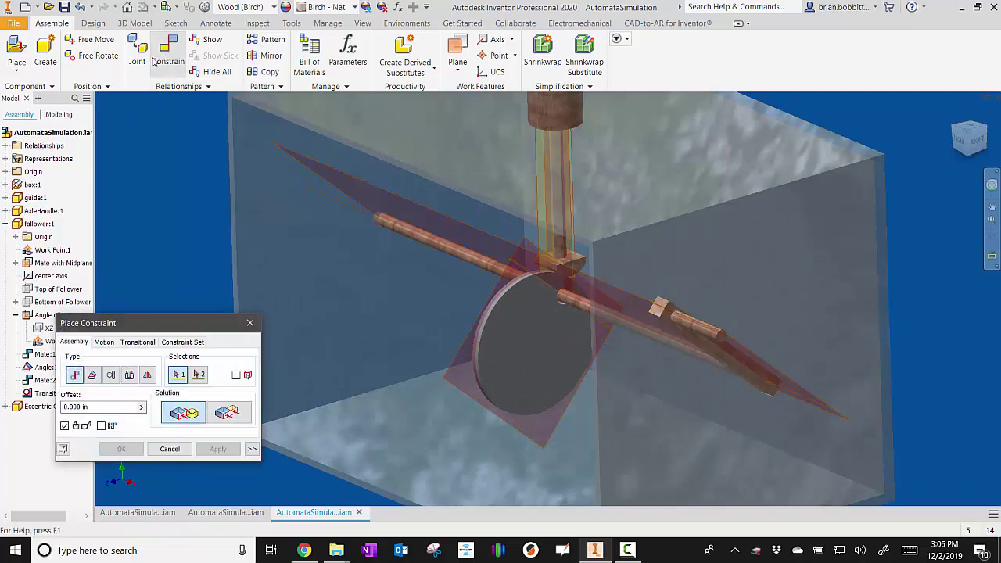
pyautogui.click(92, 375)
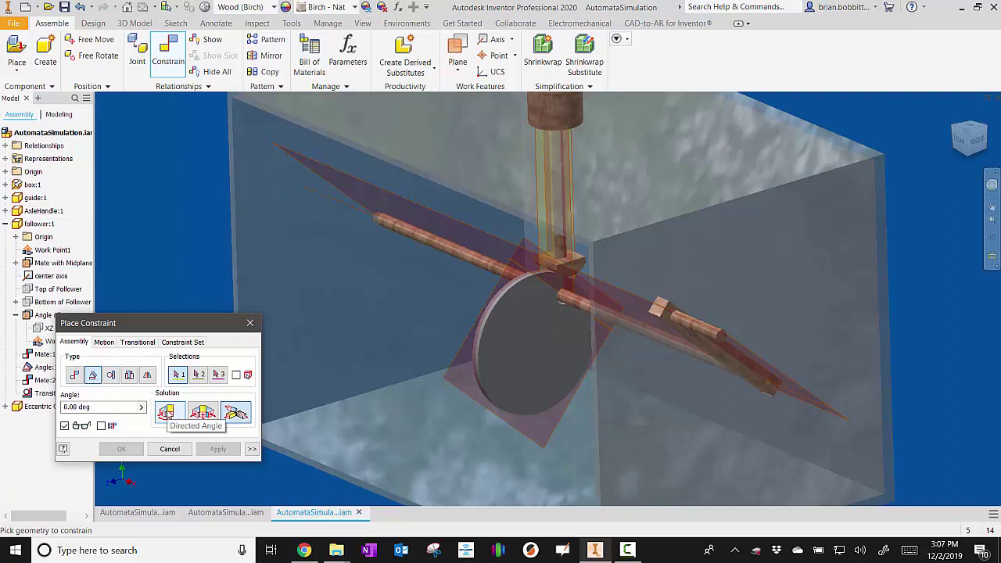
pyautogui.click(167, 413)
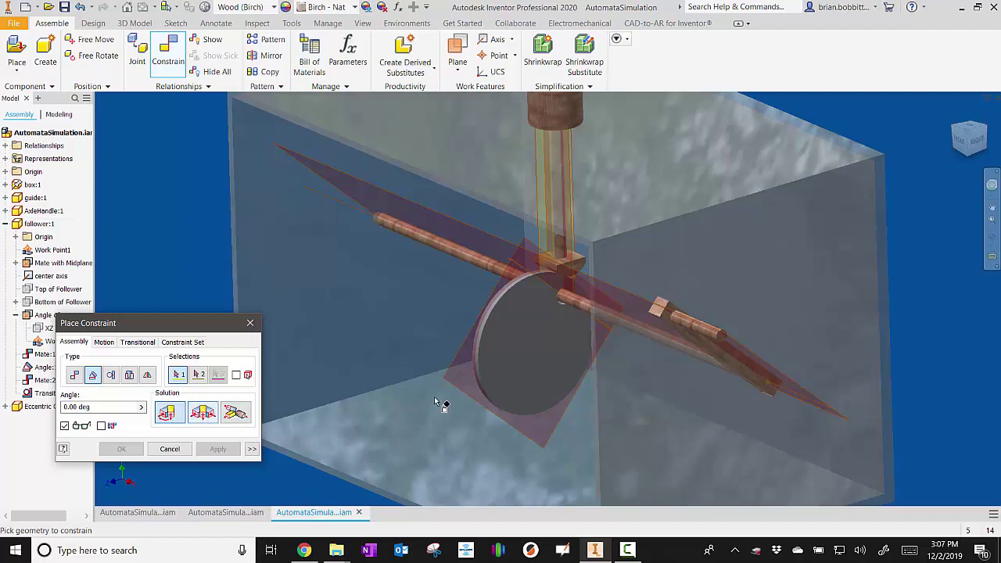
pyautogui.click(992, 237)
pyautogui.moveTo(680, 310); pyautogui.dragTo(664, 332)
pyautogui.press('Escape')
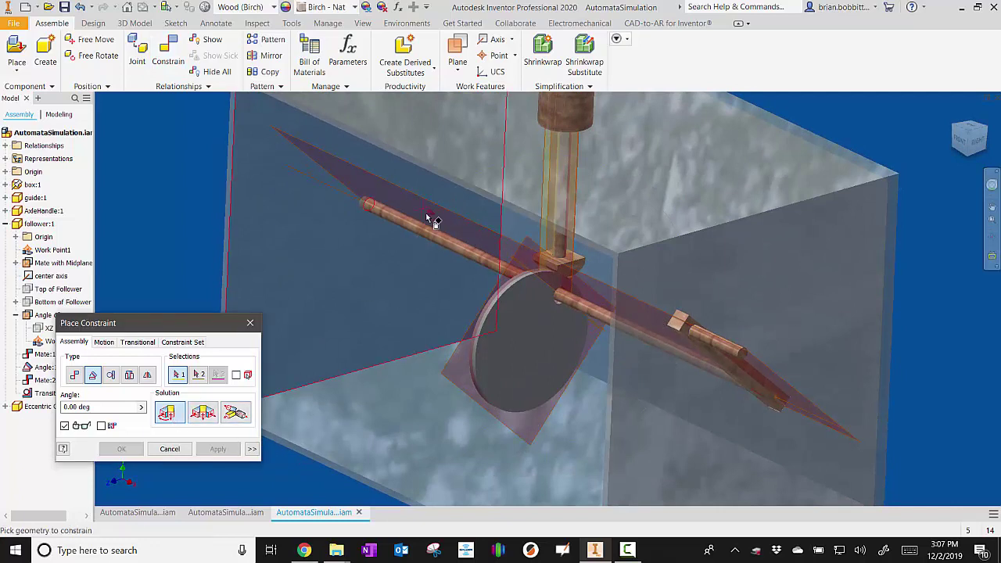
pyautogui.click(444, 208)
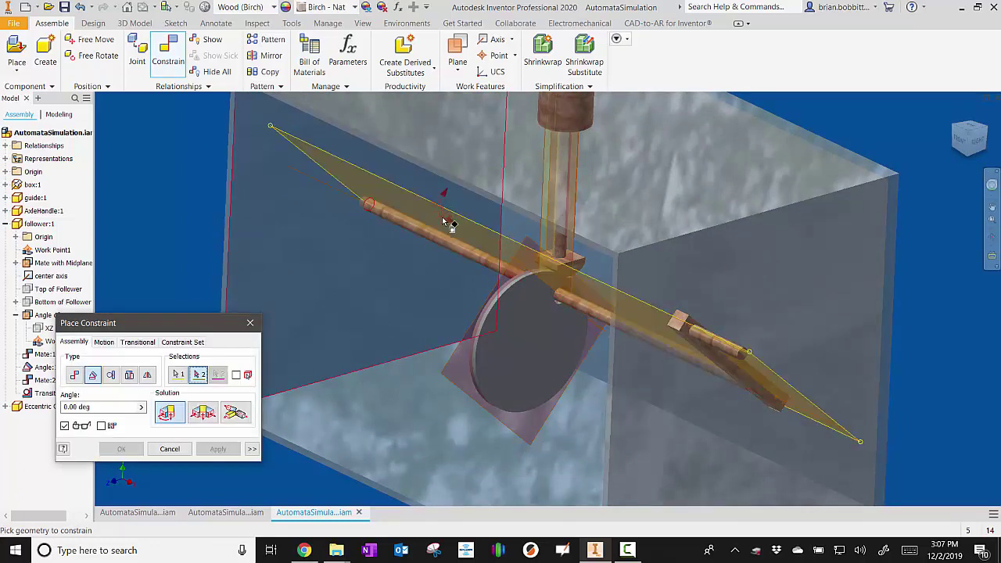
# Pick the follower shaft as second geometry and apply the 0.00 deg Angle:2.
pyautogui.click(989, 239)
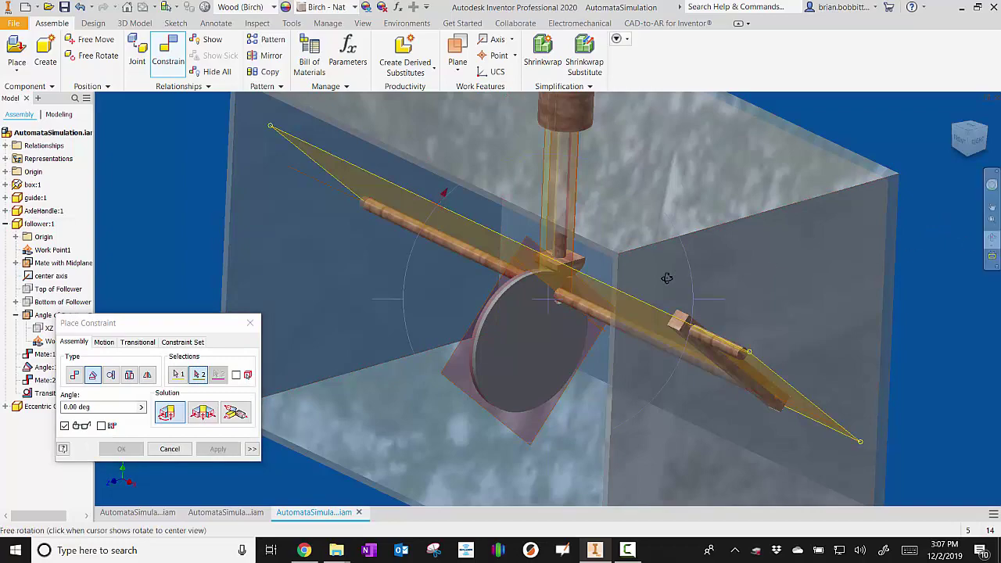
pyautogui.moveTo(661, 276); pyautogui.dragTo(698, 263)
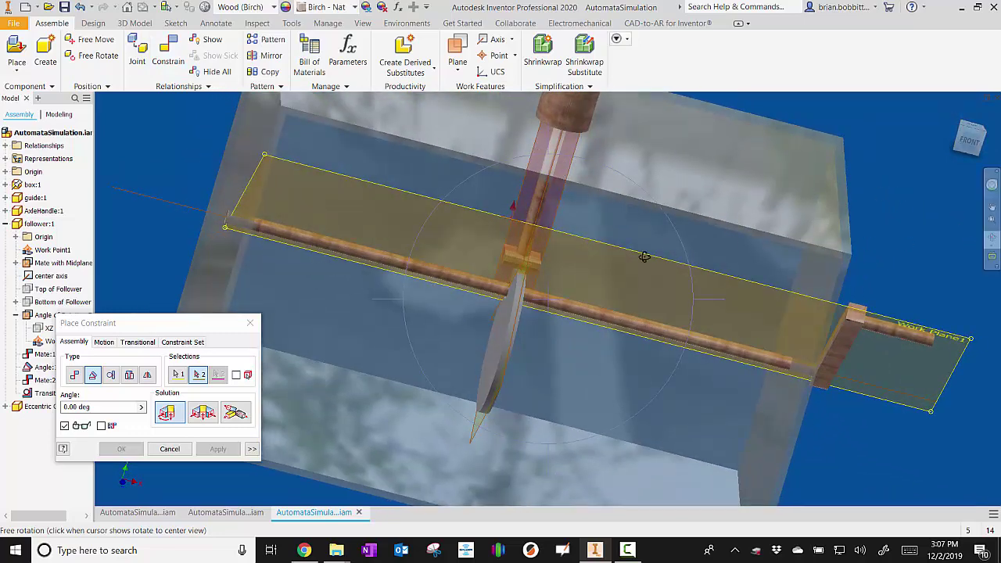
pyautogui.press('F6')
pyautogui.click(198, 374)
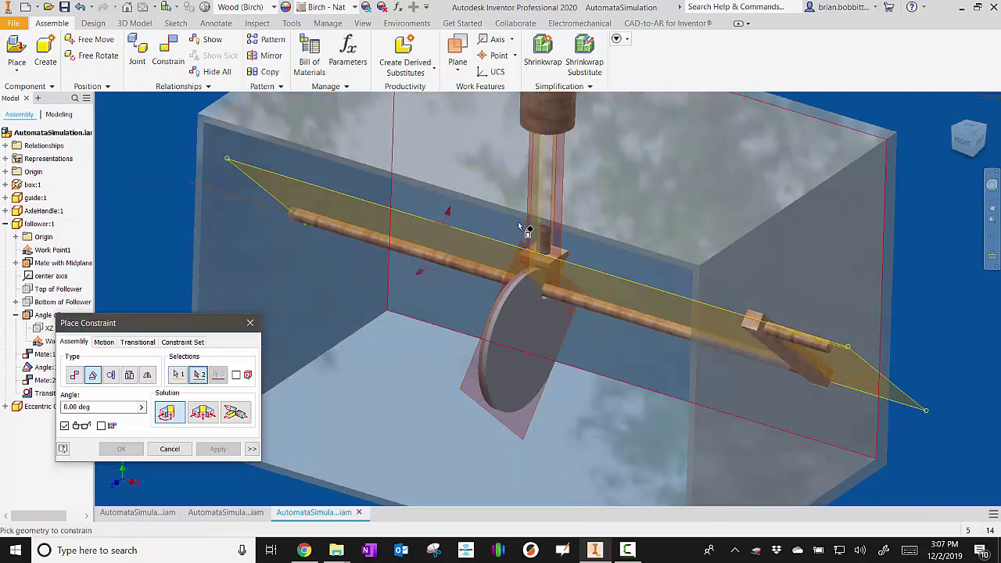
pyautogui.click(562, 192)
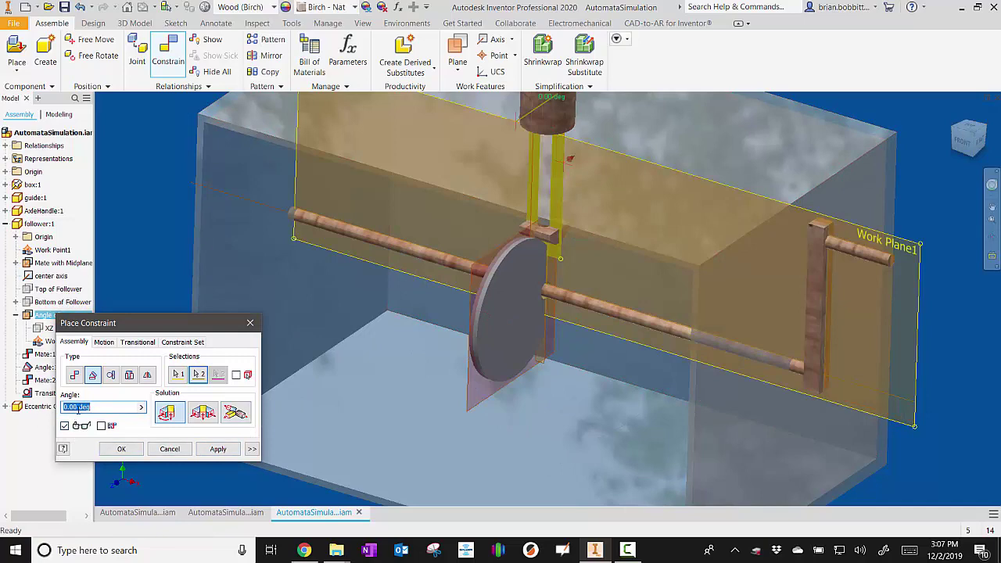
pyautogui.click(217, 449)
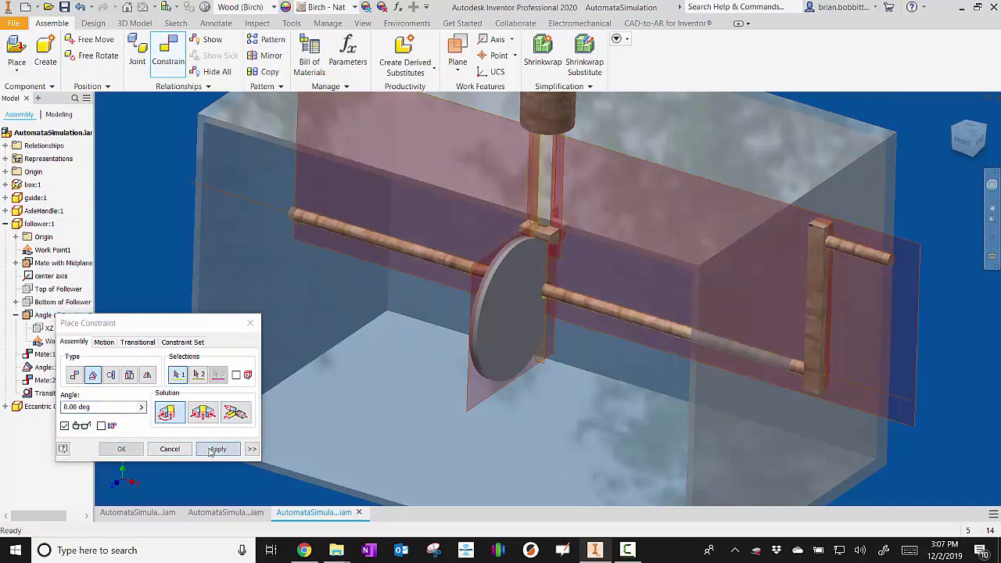
pyautogui.click(251, 323)
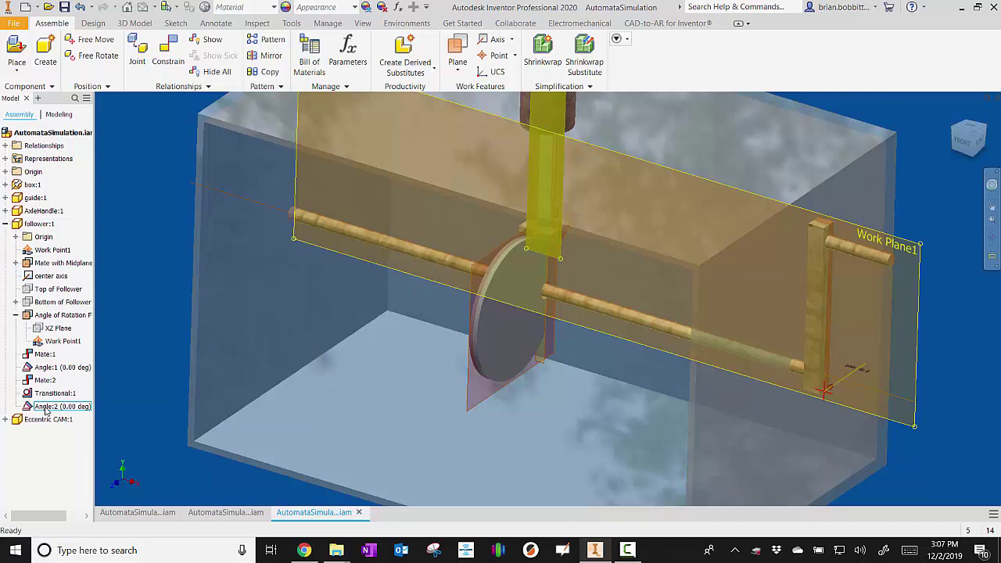
# Rename Angle:2 to DRIVE in the browser and open its context options.
pyautogui.click(45, 407)
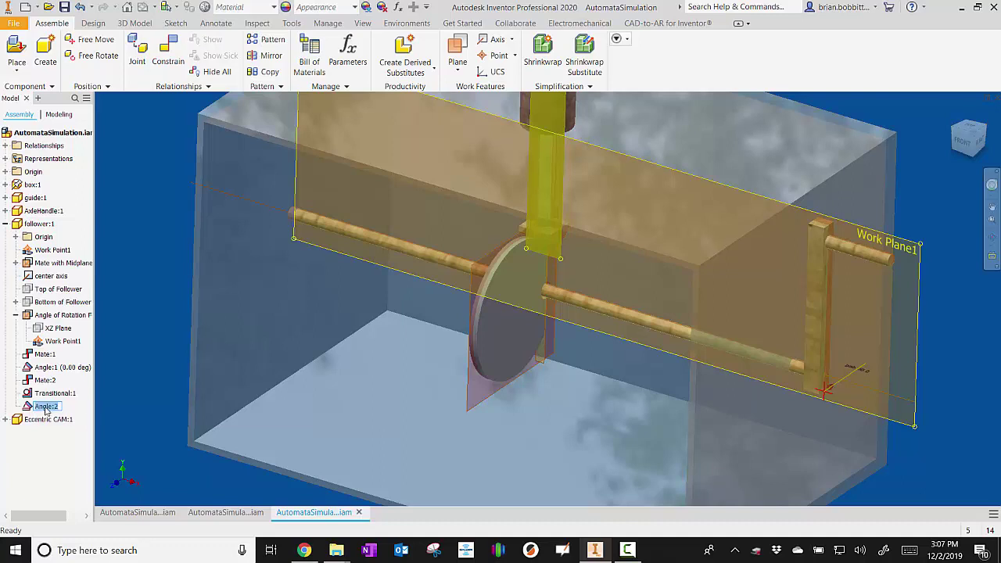
pyautogui.write('C')
pyautogui.press('Return')
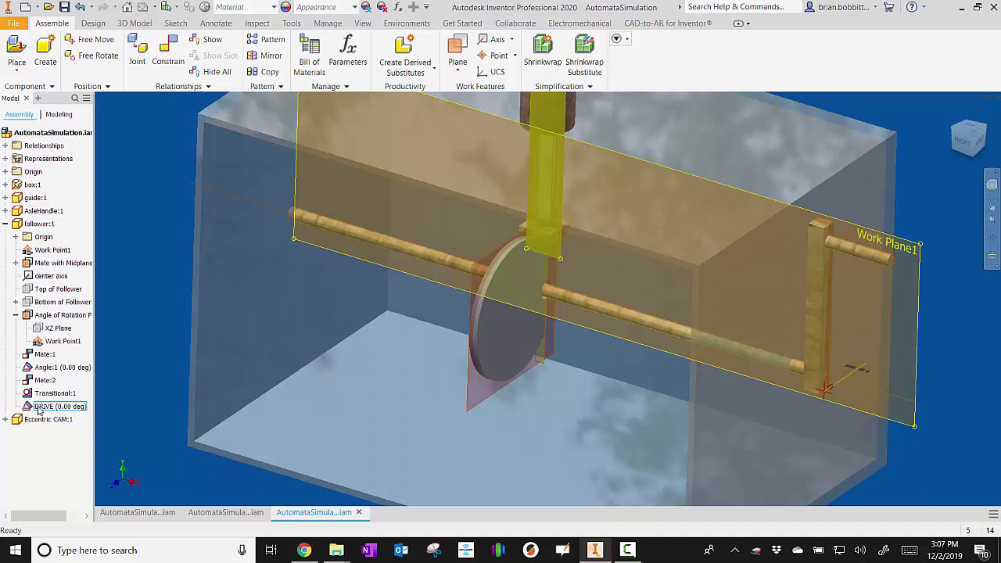
pyautogui.rightClick(38, 408)
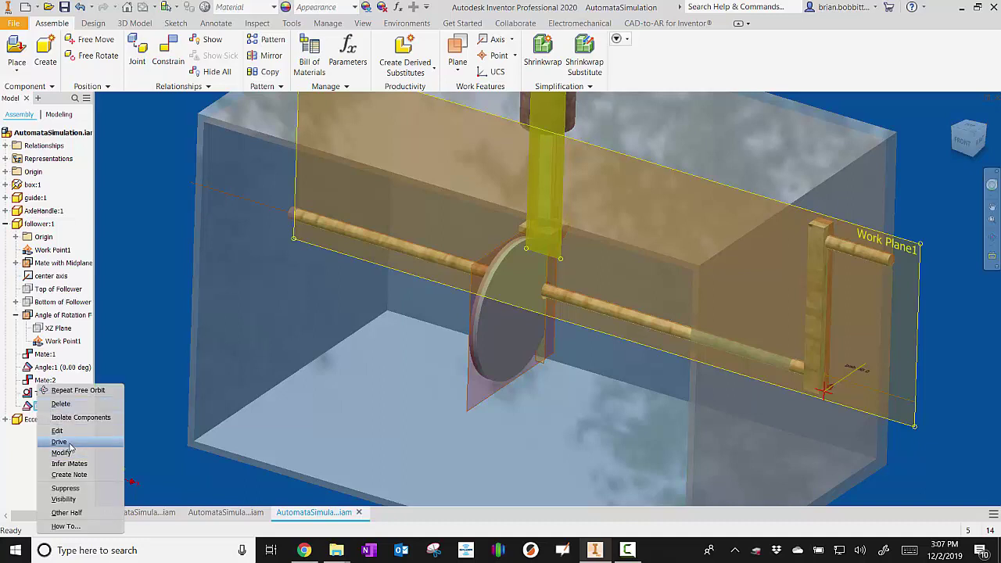
pyautogui.click(54, 407)
pyautogui.rightClick(55, 407)
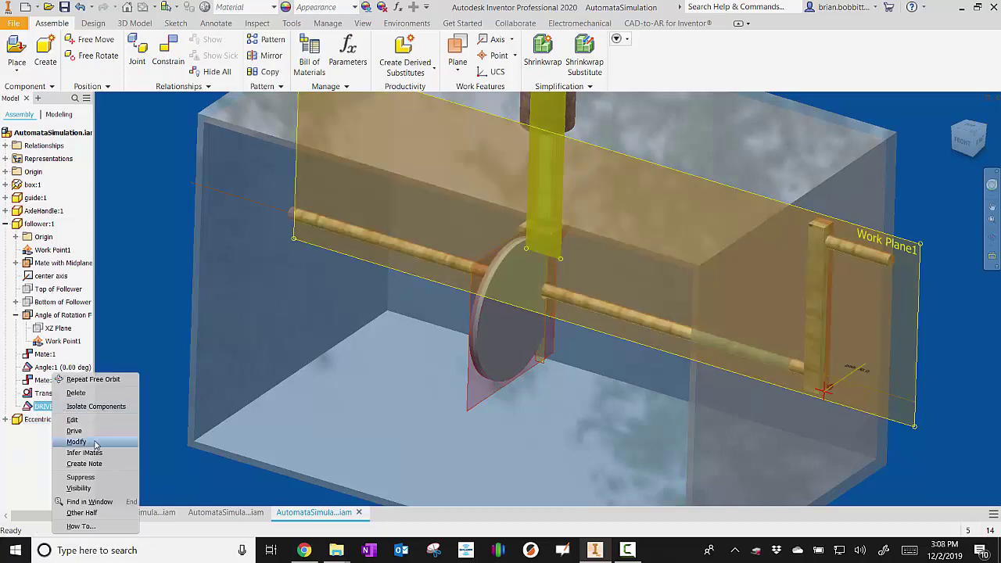
# Drive the DRIVE constraint to an End of 90 deg, then change End to 360 deg.
pyautogui.click(79, 430)
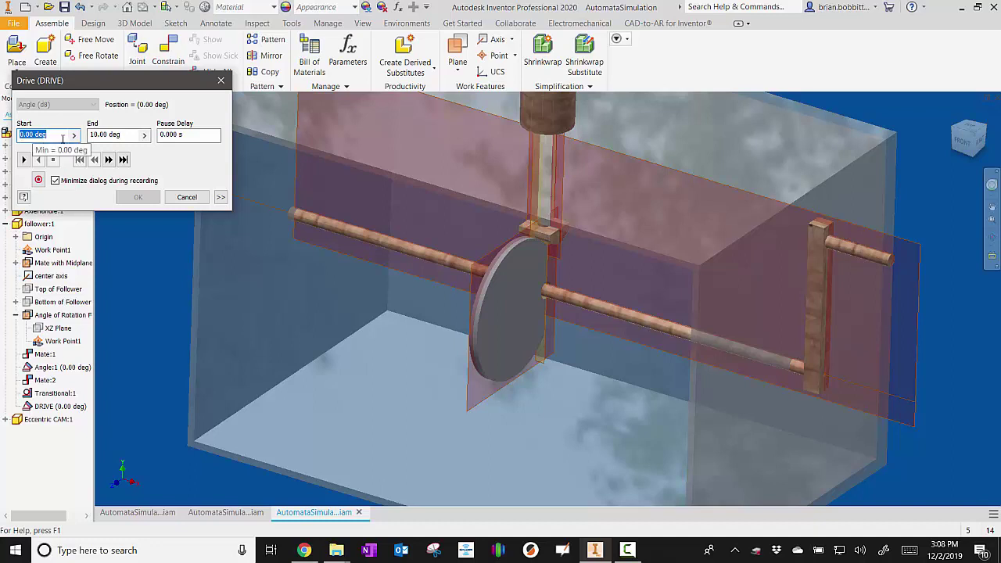
pyautogui.moveTo(91, 135); pyautogui.dragTo(103, 135)
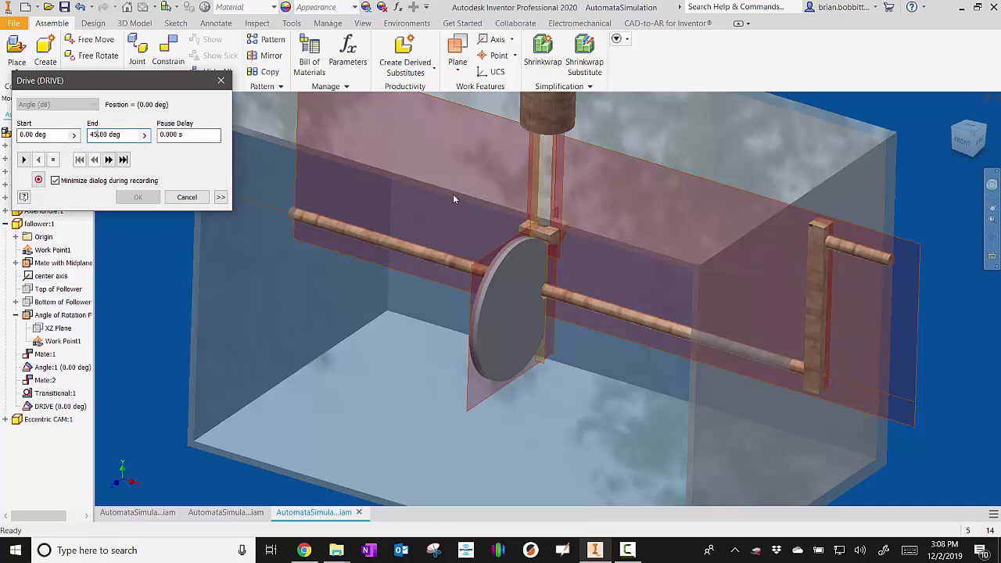
pyautogui.click(24, 160)
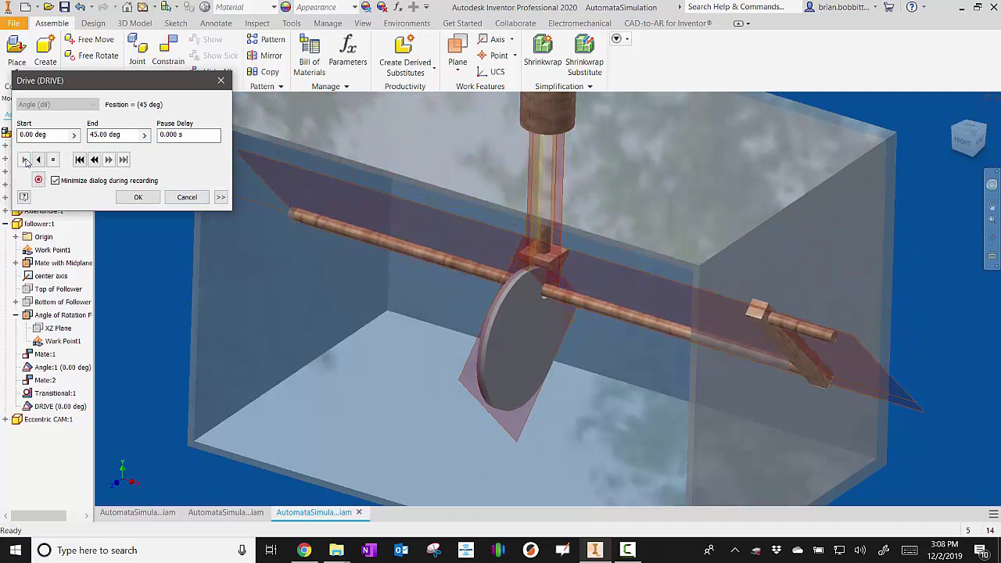
pyautogui.doubleClick(95, 136)
pyautogui.write('90')
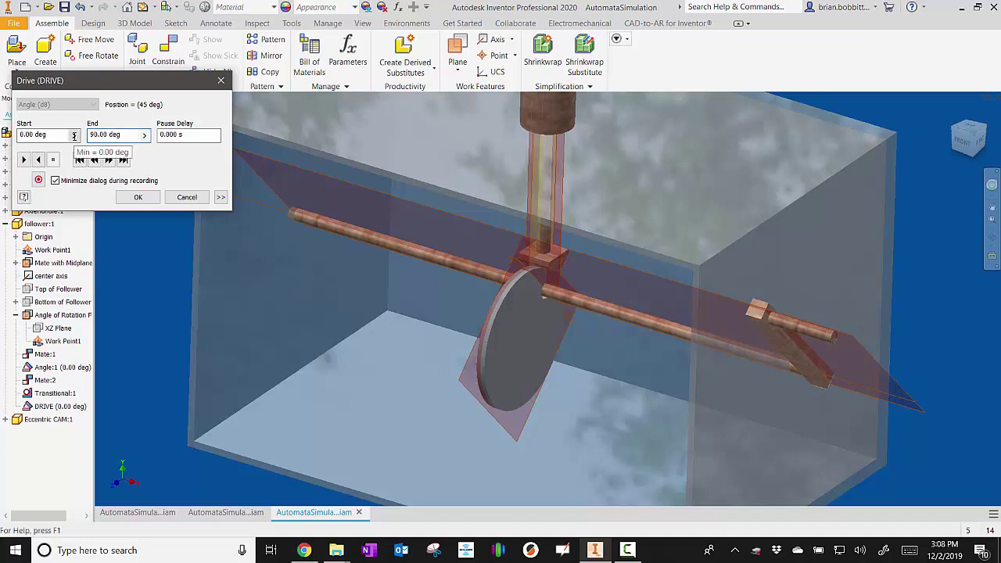
pyautogui.click(24, 160)
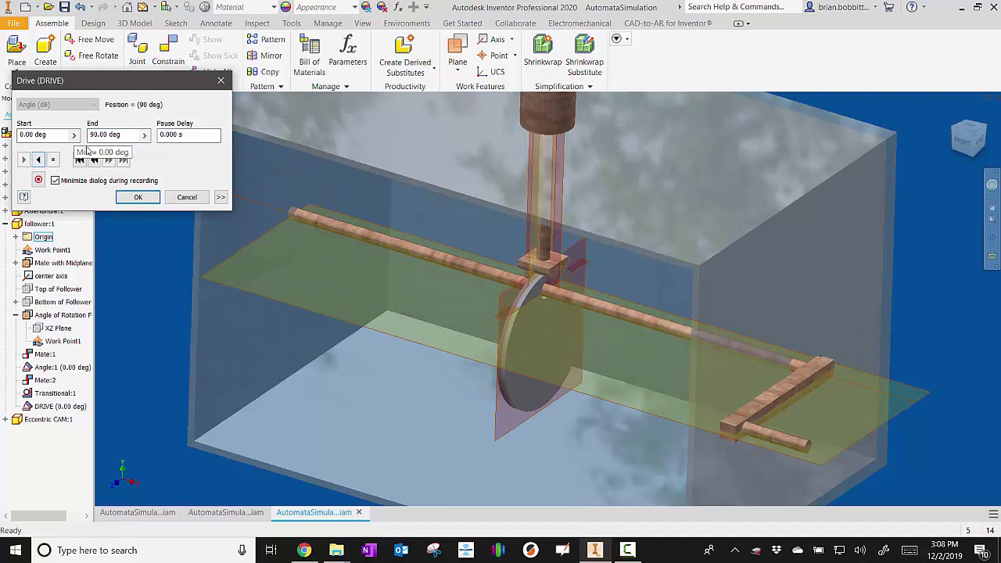
pyautogui.moveTo(90, 135); pyautogui.dragTo(100, 136)
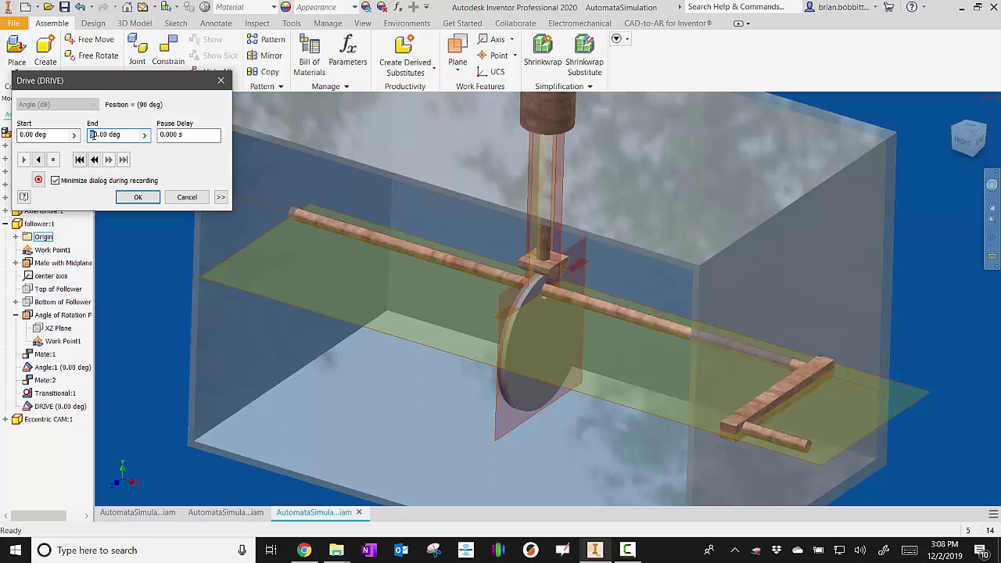
pyautogui.write('36')
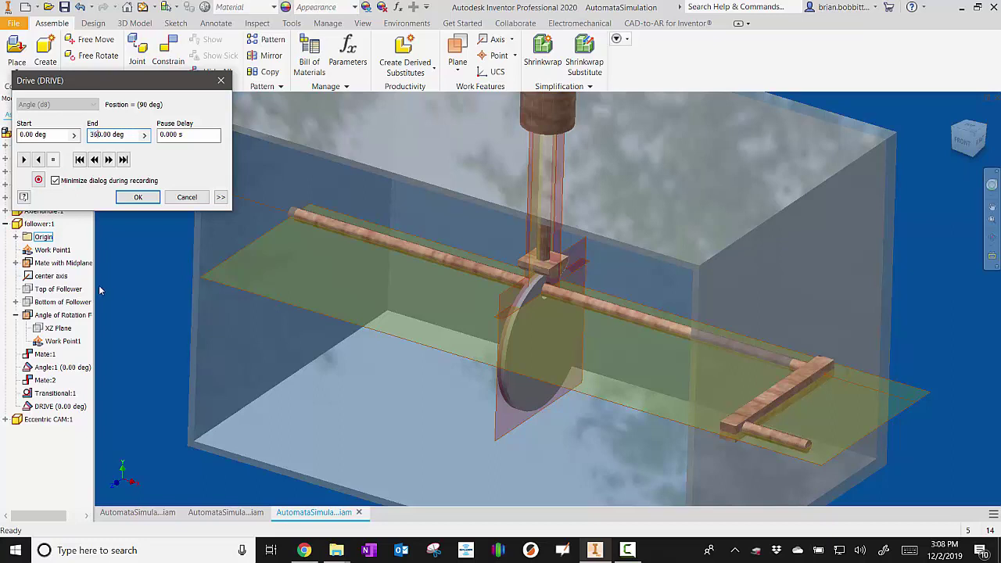
# Play the 0–360° cam drive with 10 repetitions, then stop it and close the Drive dialog.
pyautogui.click(222, 197)
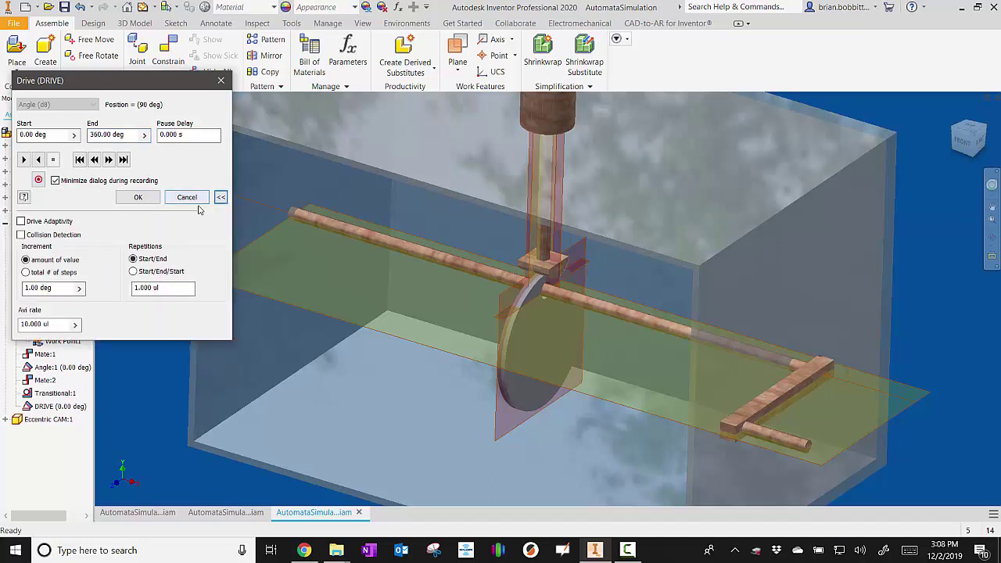
pyautogui.click(161, 288)
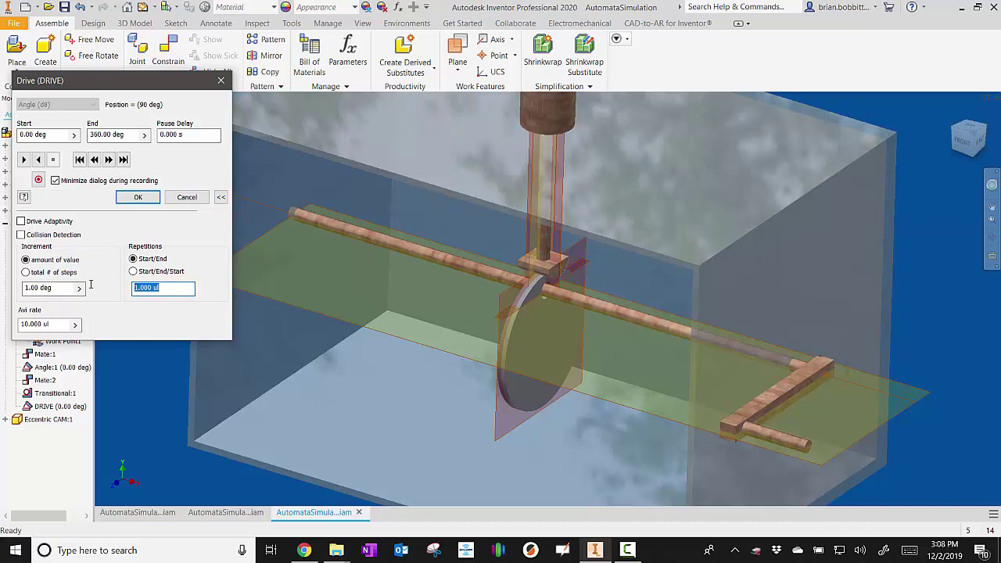
pyautogui.write('10')
pyautogui.click(23, 159)
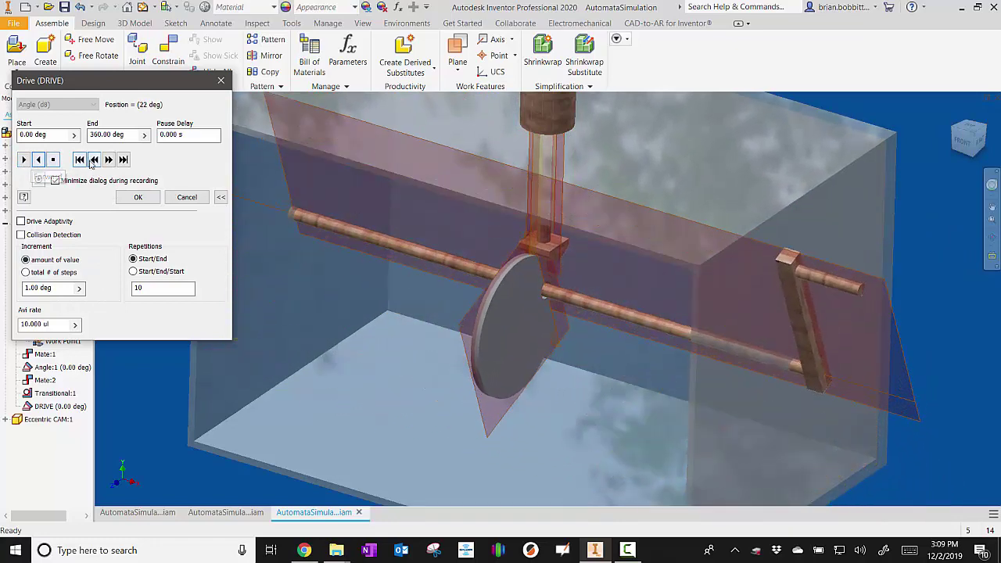
pyautogui.click(52, 160)
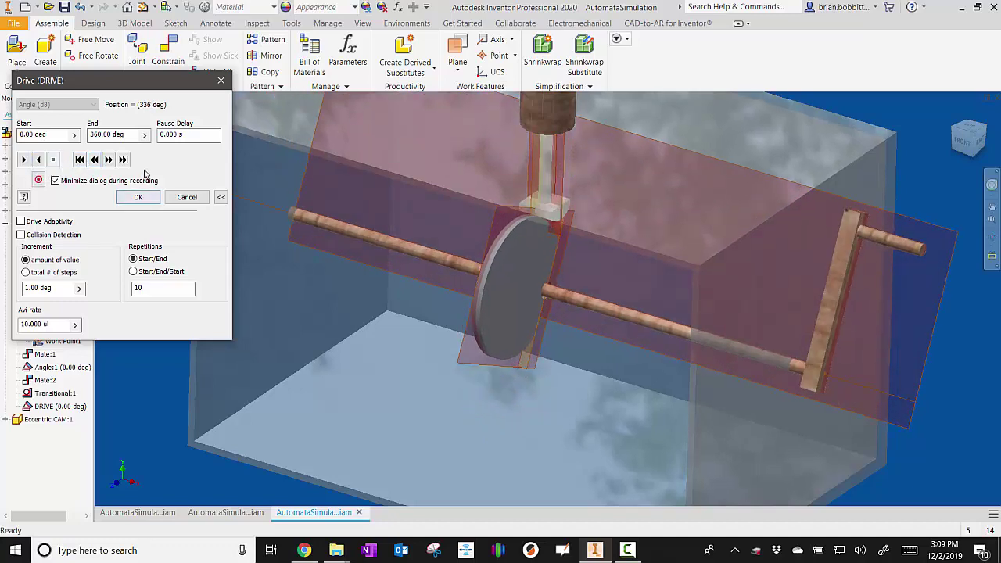
pyautogui.click(222, 83)
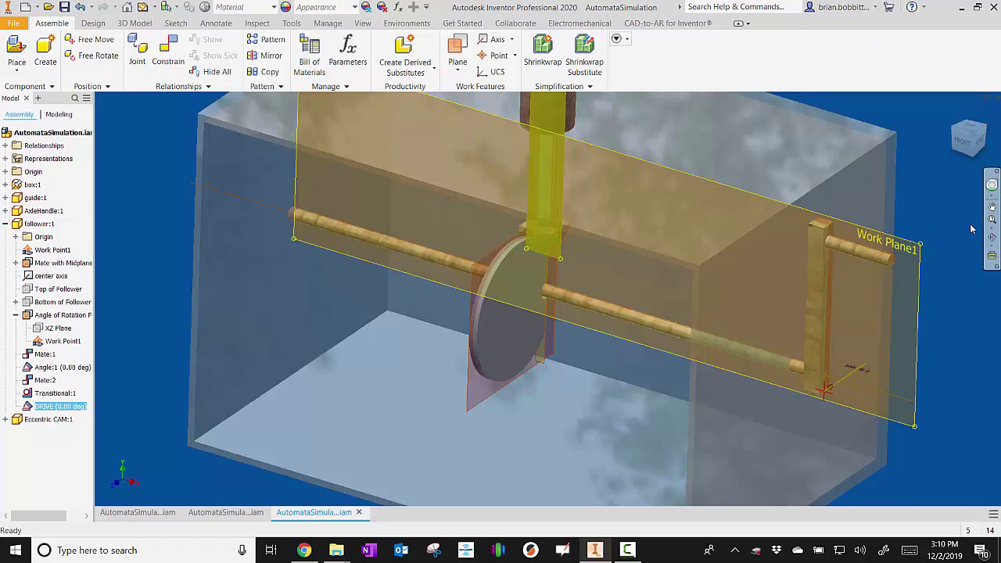
pyautogui.scroll(-4, 665, 190)
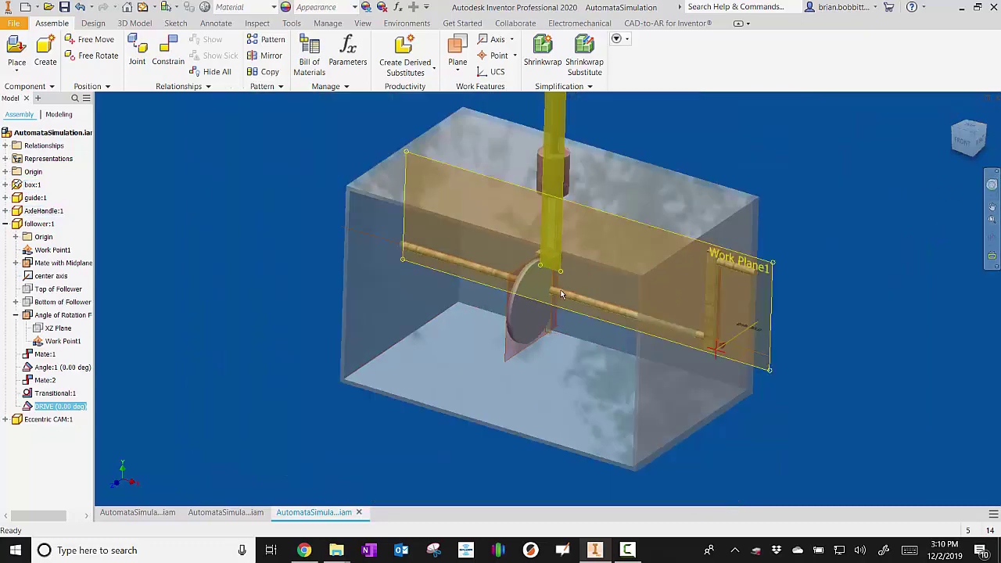
pyautogui.scroll(2, 569, 295)
pyautogui.scroll(-2, 571, 294)
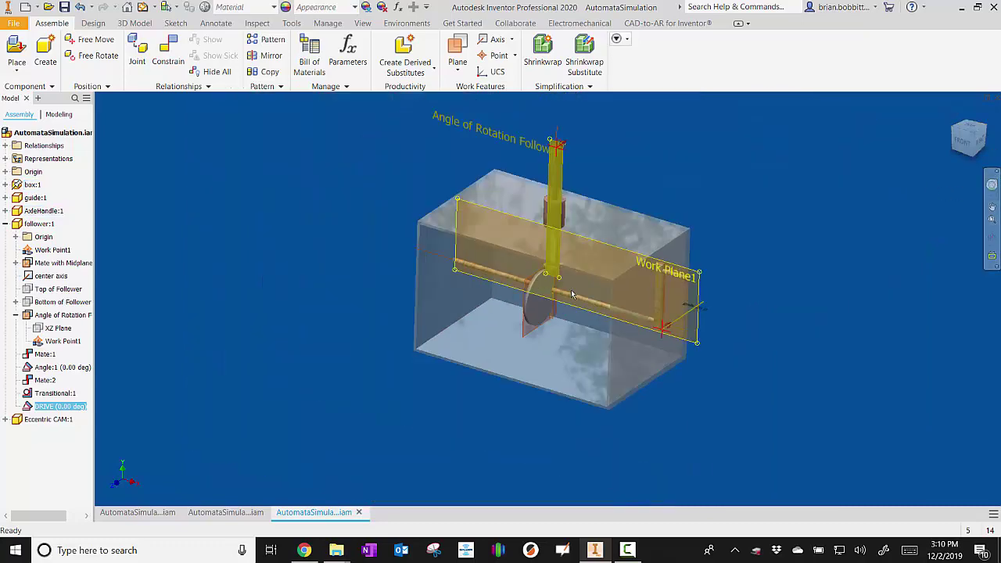
pyautogui.click(349, 363)
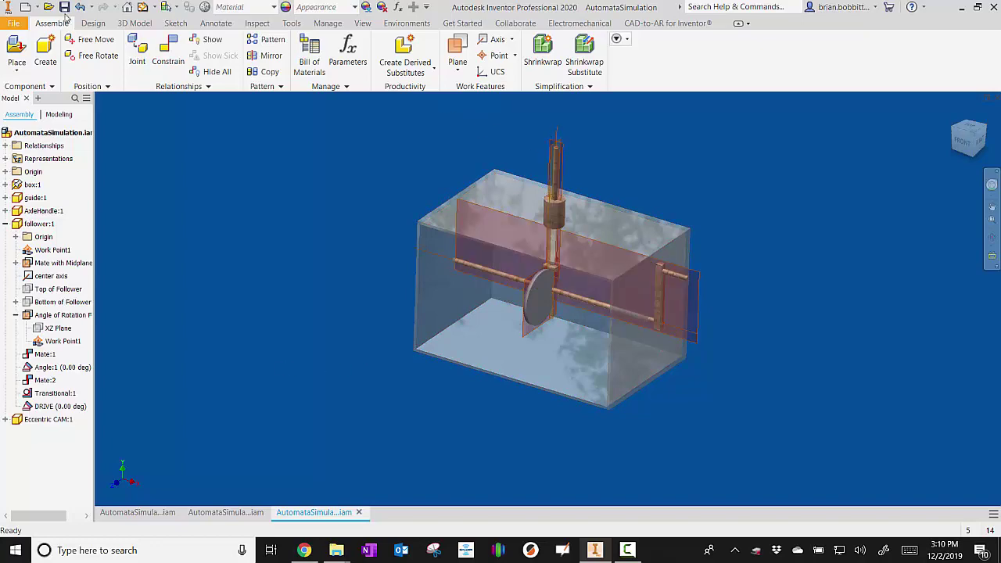
# Open the AutomataSimulationTEST assembly and delete the HexCamTEST part.
pyautogui.click(49, 10)
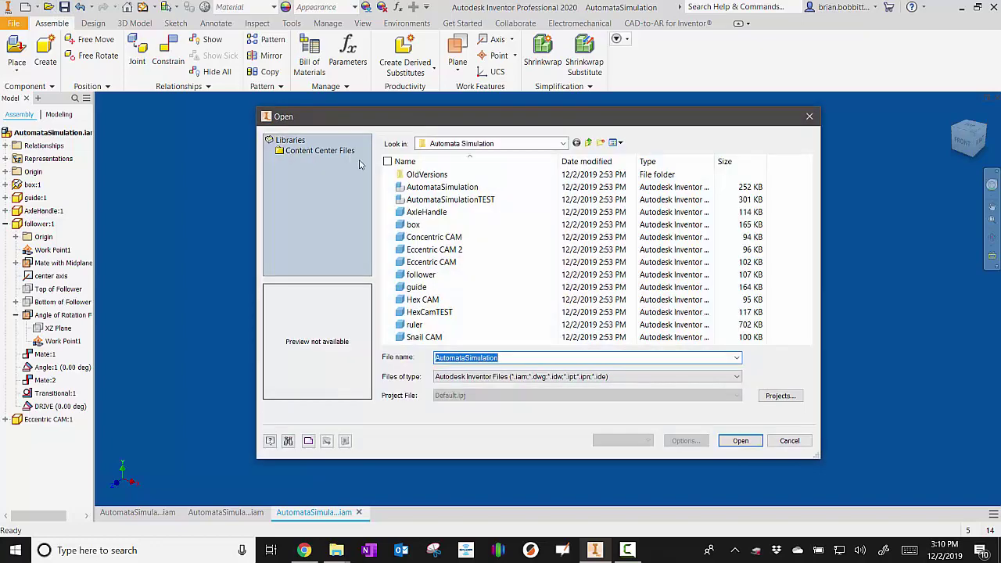
pyautogui.doubleClick(450, 200)
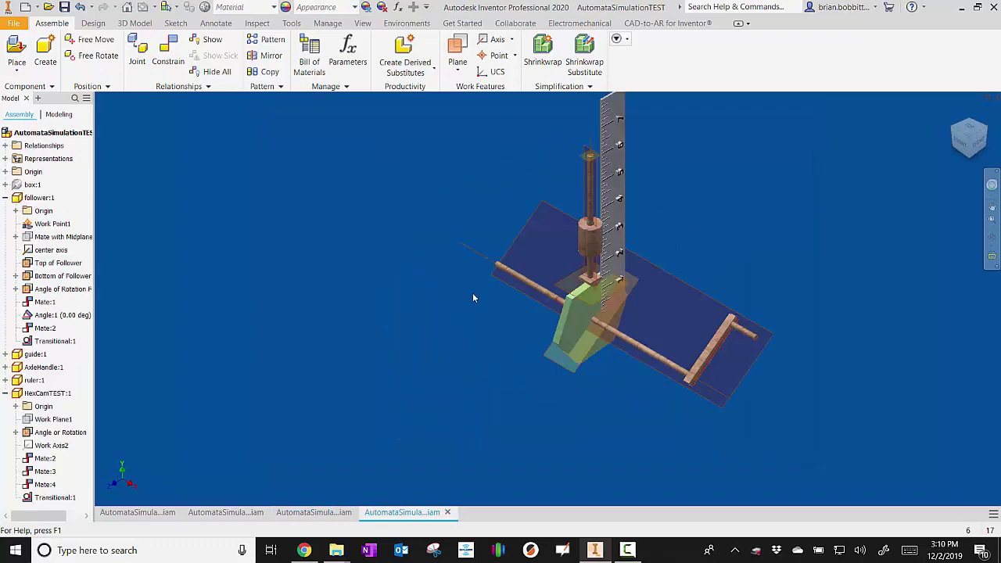
pyautogui.click(571, 335)
pyautogui.press('Delete')
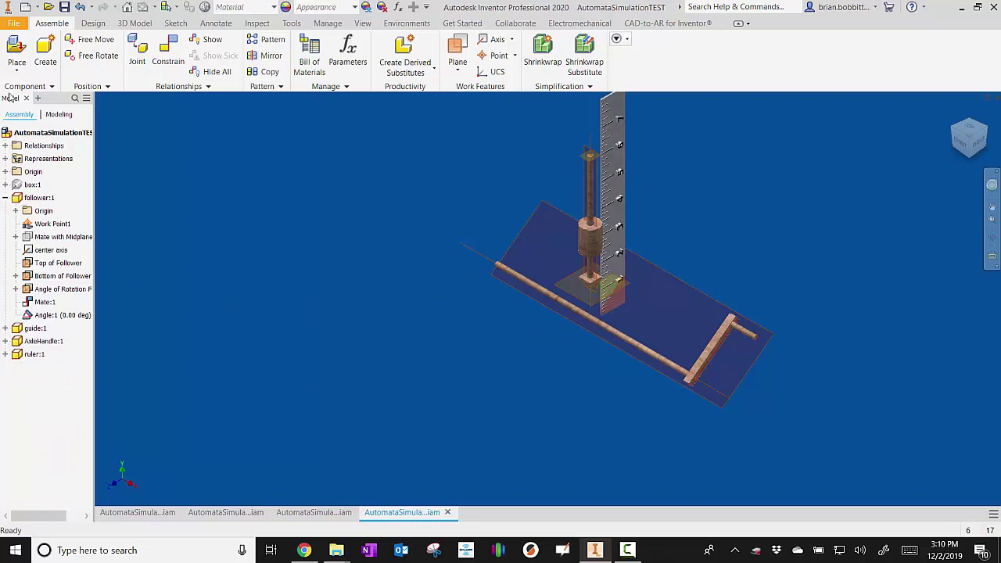
# Place one Eccentric CAM component into the assembly.
pyautogui.click(17, 48)
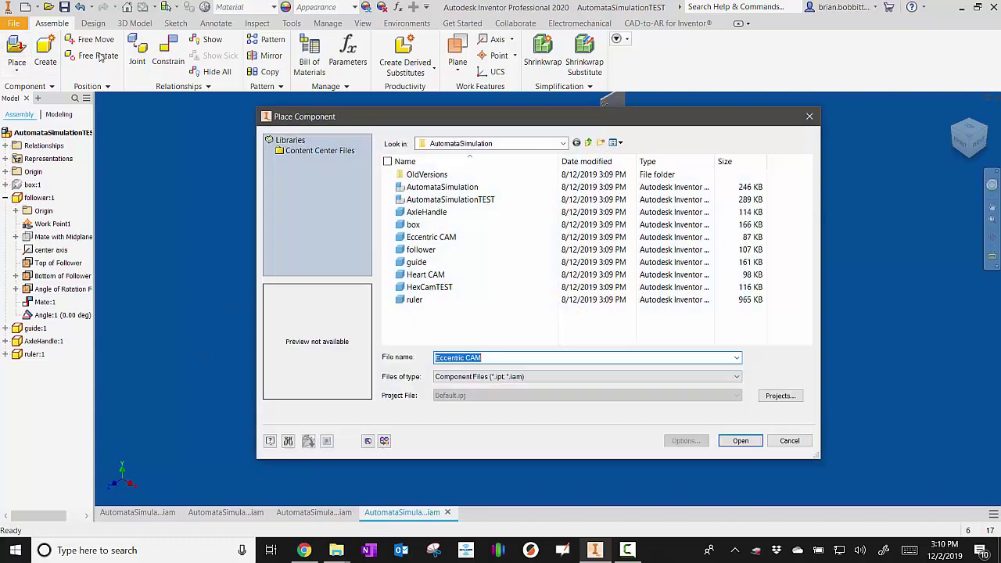
pyautogui.doubleClick(443, 239)
pyautogui.click(400, 241)
pyautogui.rightClick(301, 155)
pyautogui.click(330, 150)
# Mate the cam's midplane to the follower's midplane.
pyautogui.click(162, 52)
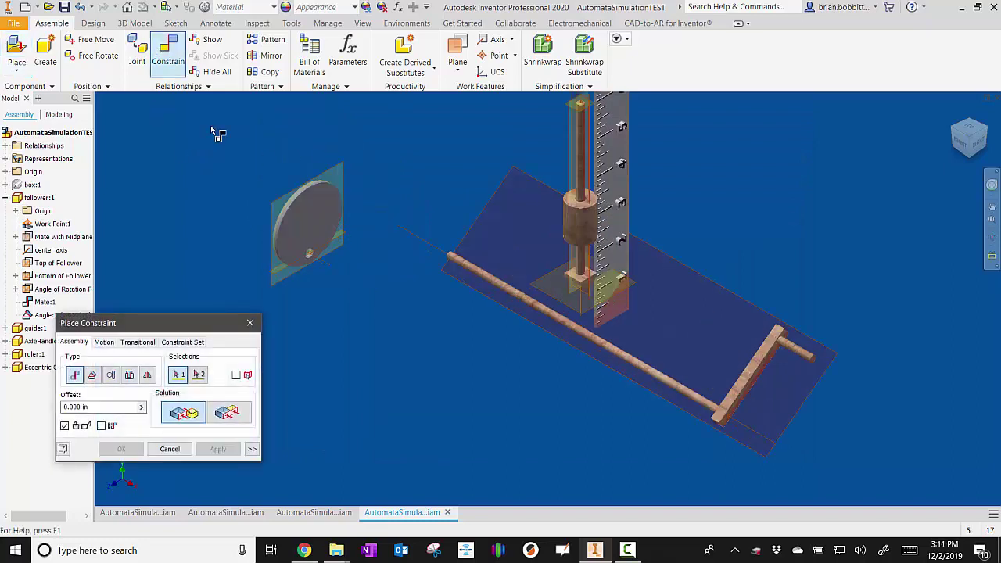
pyautogui.click(274, 212)
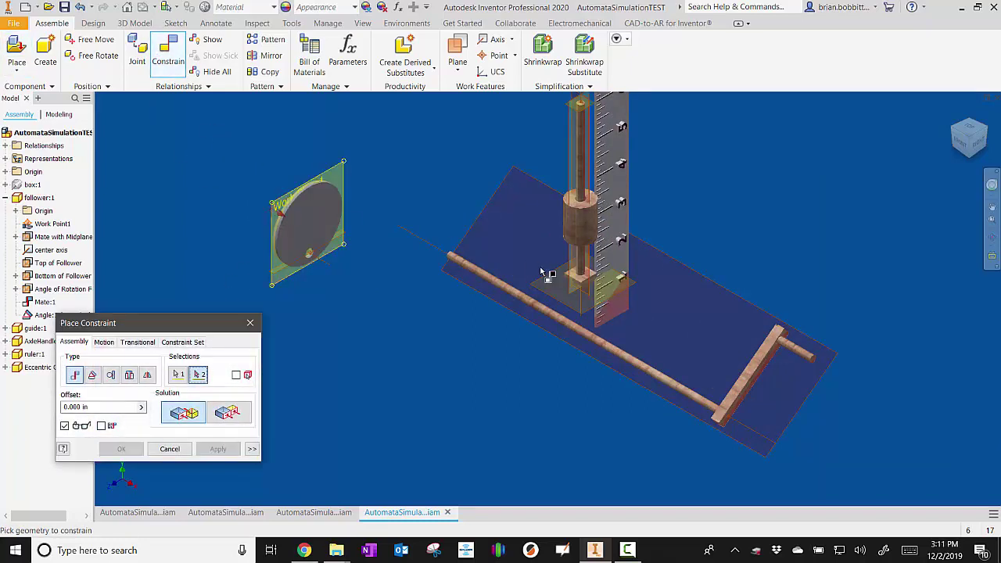
pyautogui.click(577, 294)
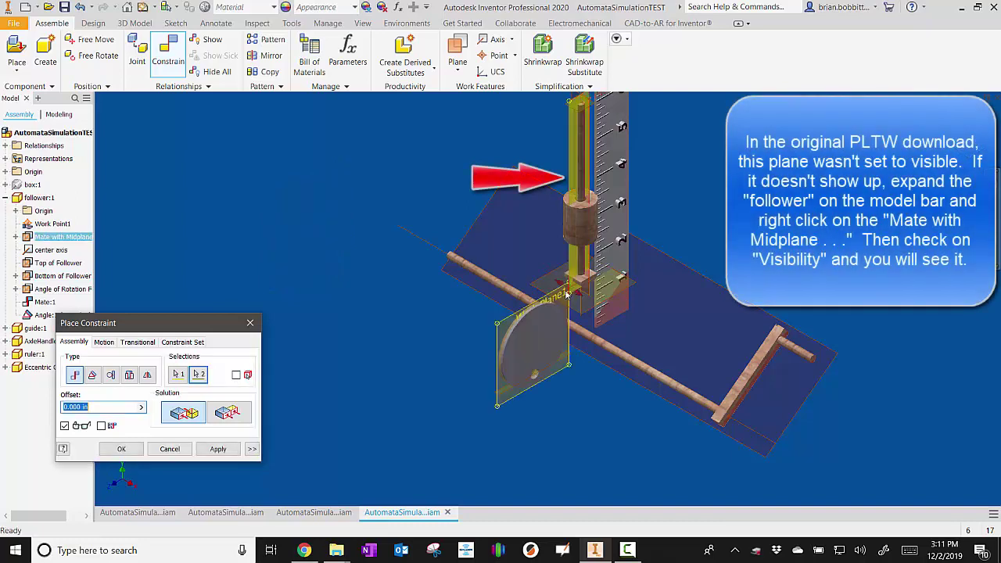
pyautogui.click(218, 449)
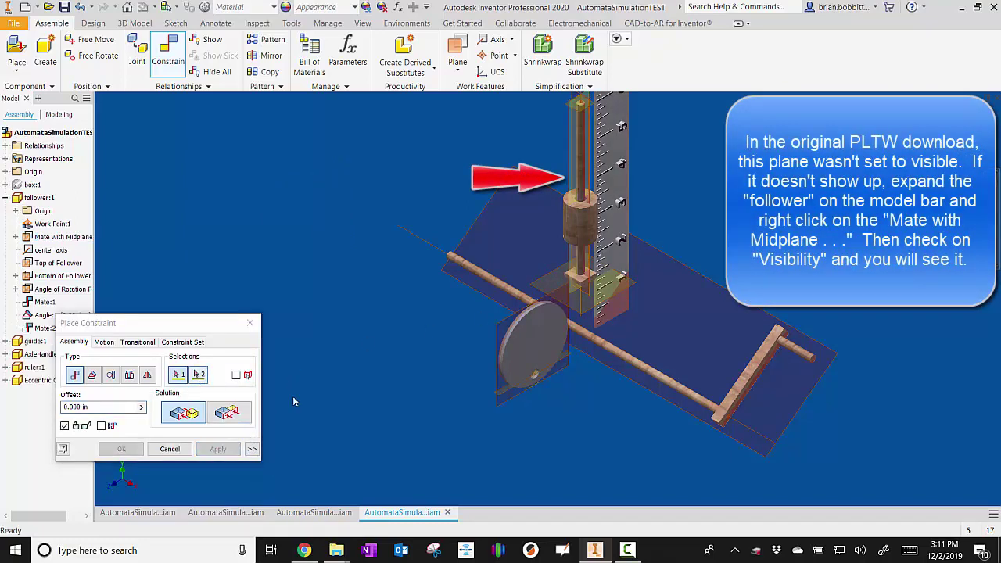
# Mate the cam's centre axis to the axle.
pyautogui.click(545, 382)
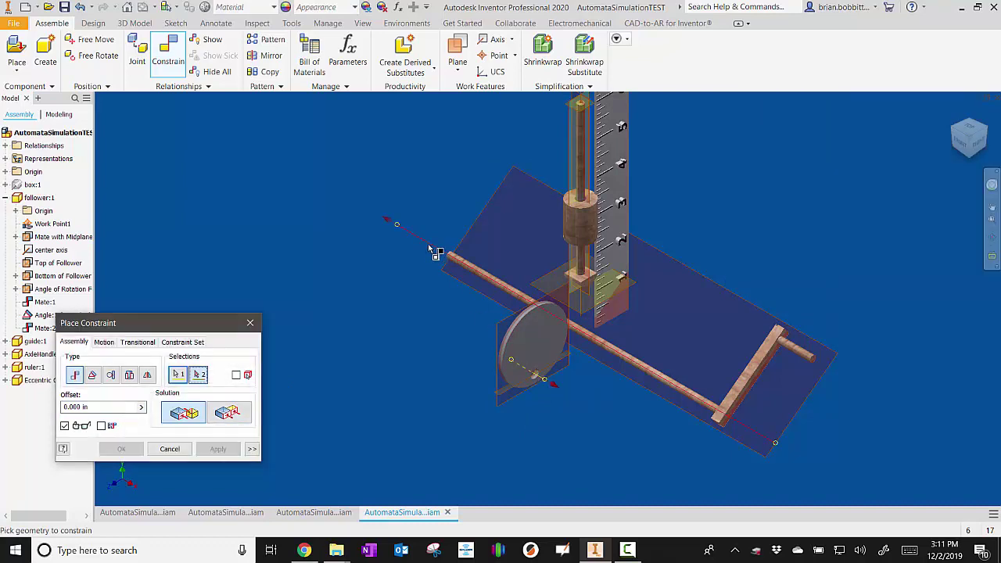
pyautogui.click(430, 248)
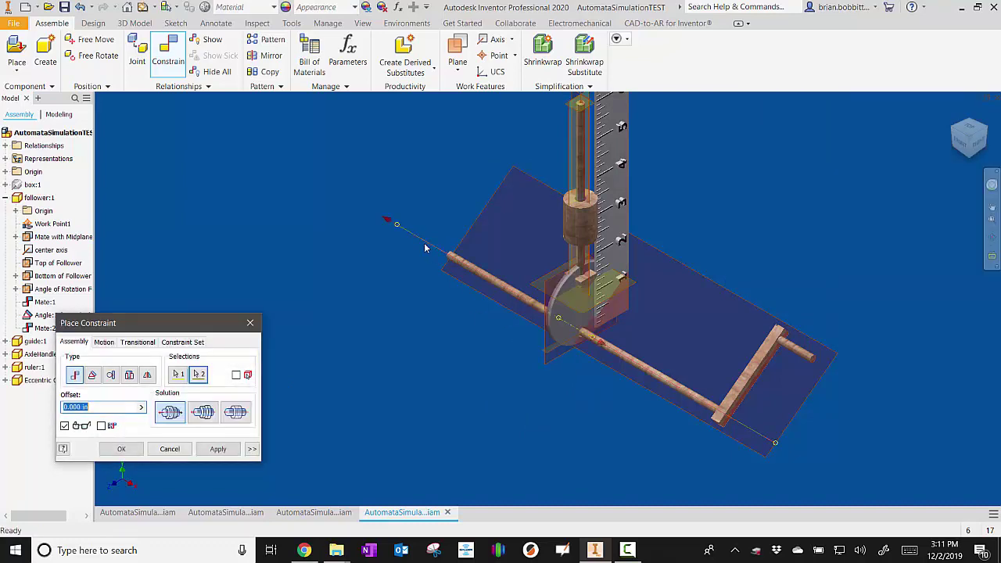
pyautogui.click(217, 449)
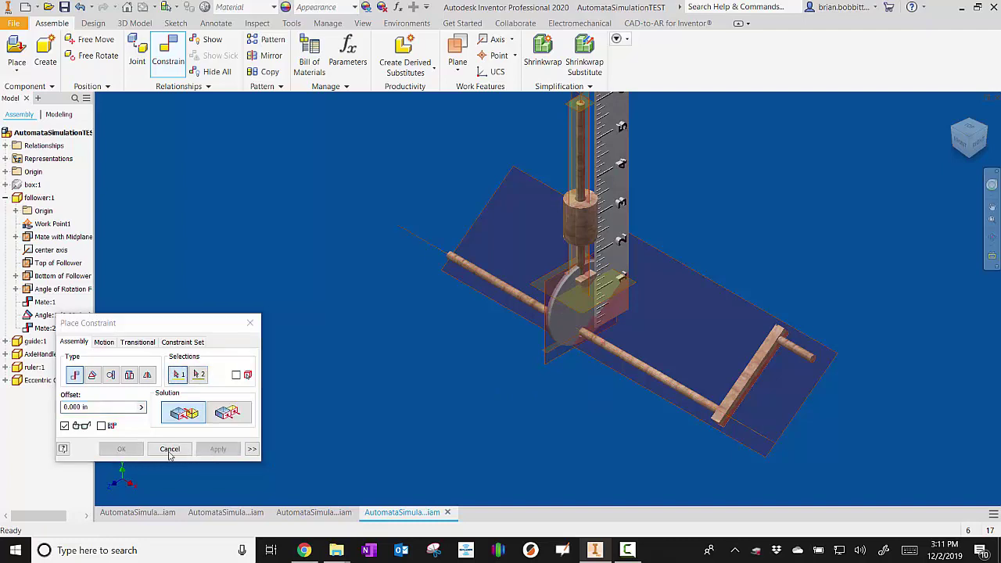
# Mate the cam geometry to Work Plane2.
pyautogui.scroll(3, 501, 387)
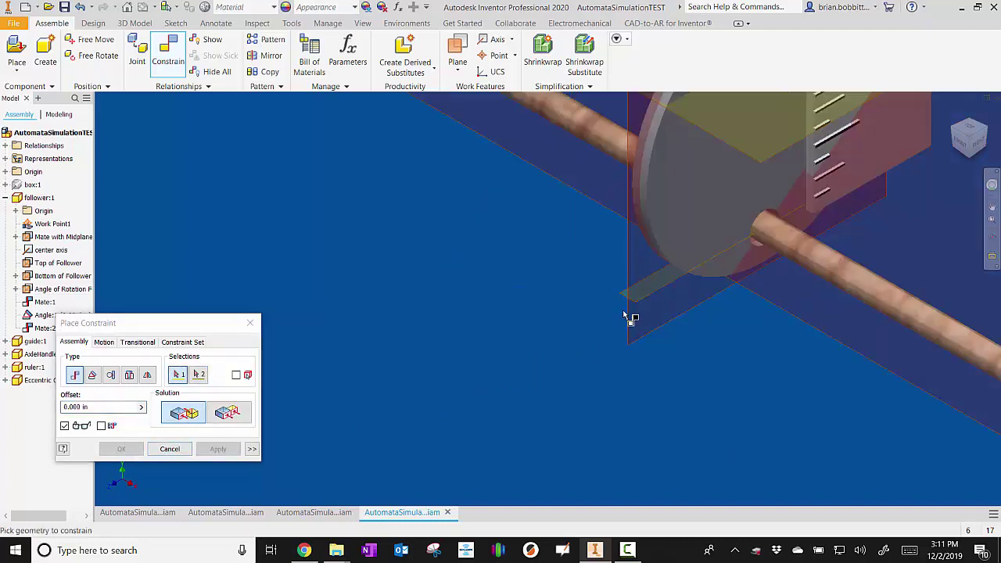
pyautogui.scroll(-2, 625, 317)
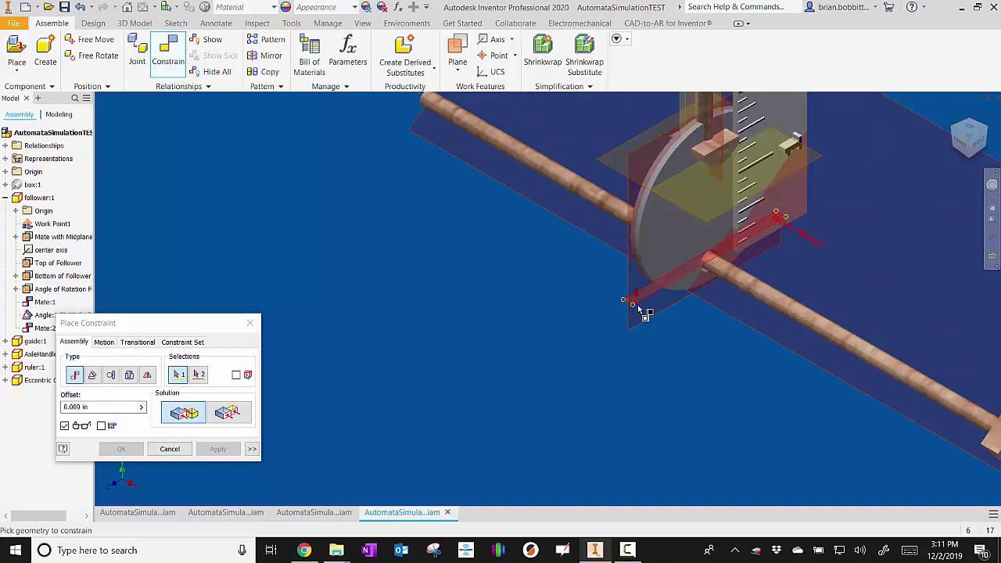
pyautogui.click(639, 310)
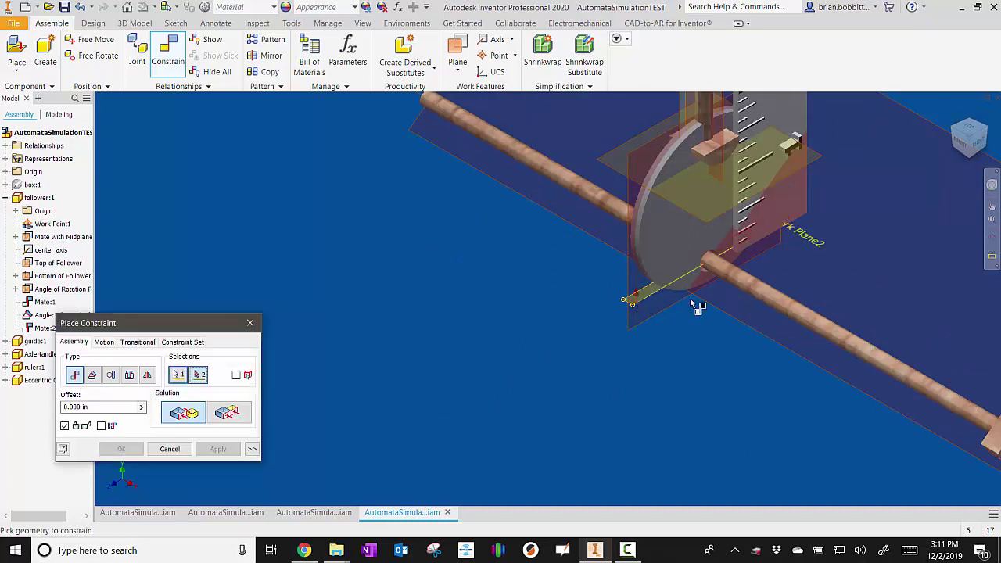
pyautogui.press('F6')
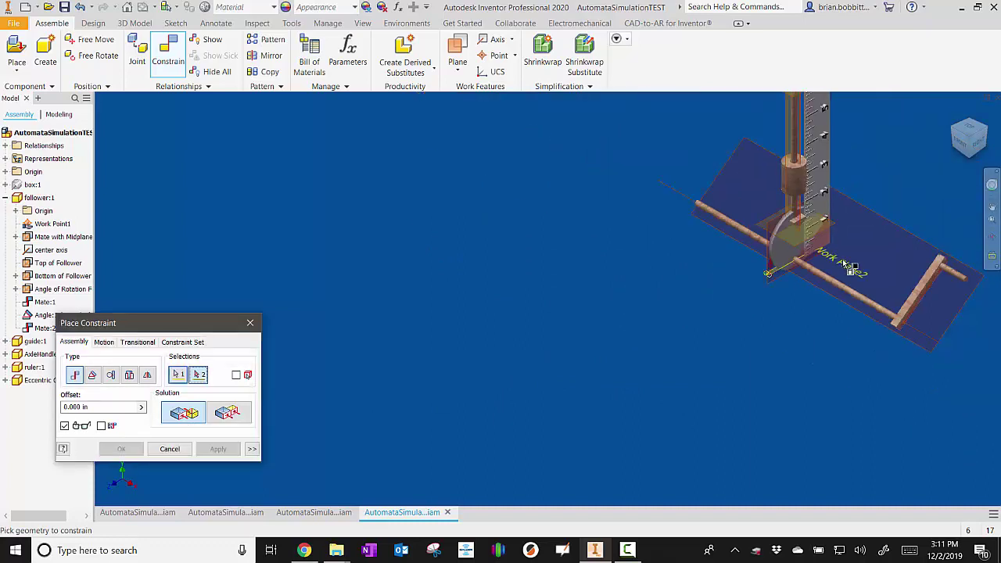
pyautogui.click(874, 219)
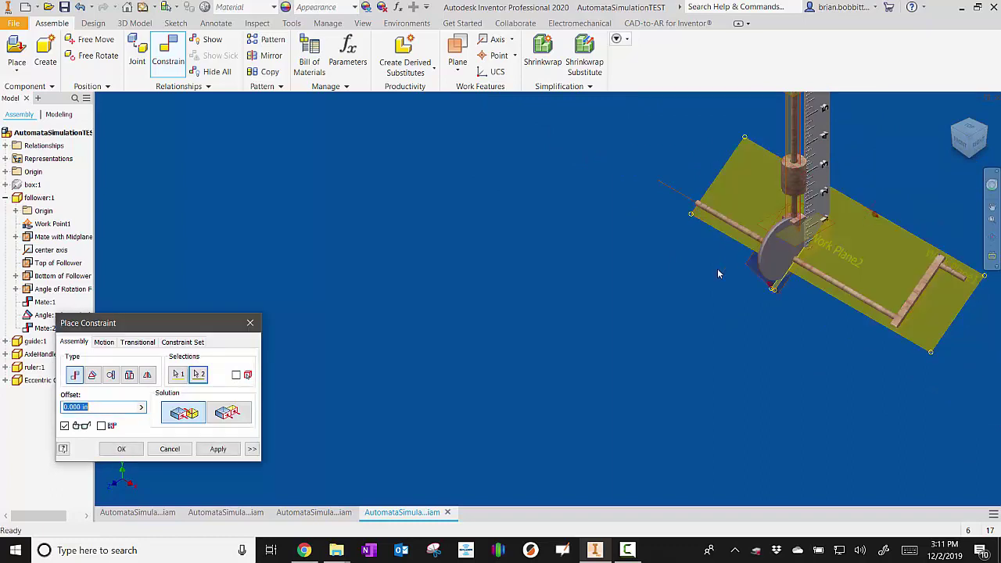
pyautogui.click(217, 449)
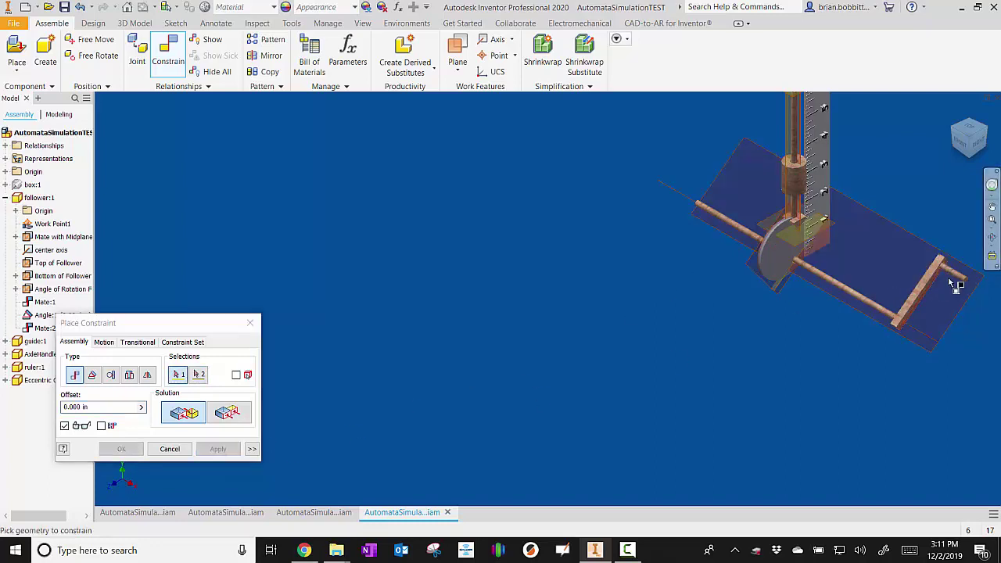
# Close the constraint dialog and turn the axle handle to test the cam's motion.
pyautogui.click(250, 322)
pyautogui.moveTo(948, 280); pyautogui.dragTo(887, 314)
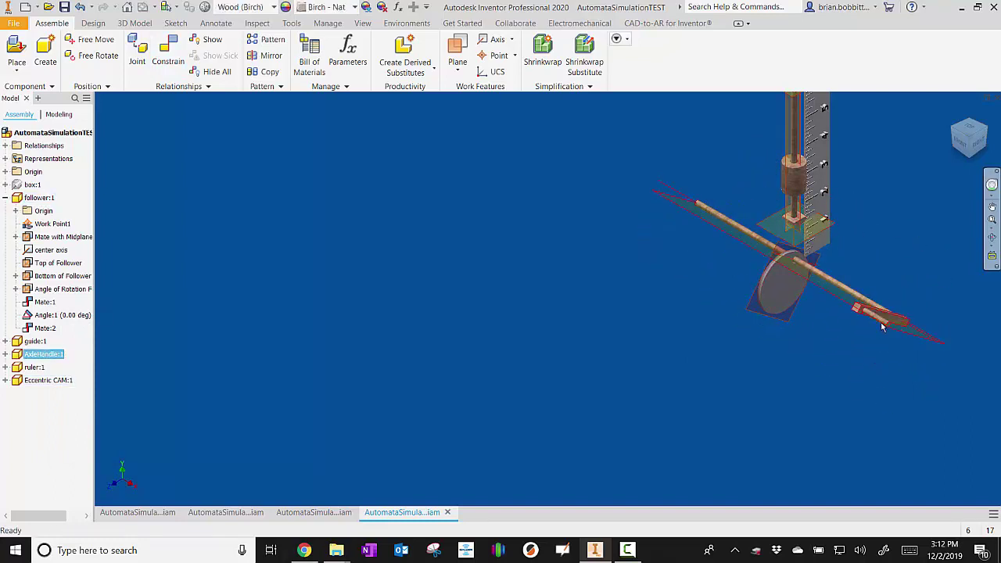
pyautogui.scroll(-5, 742, 254)
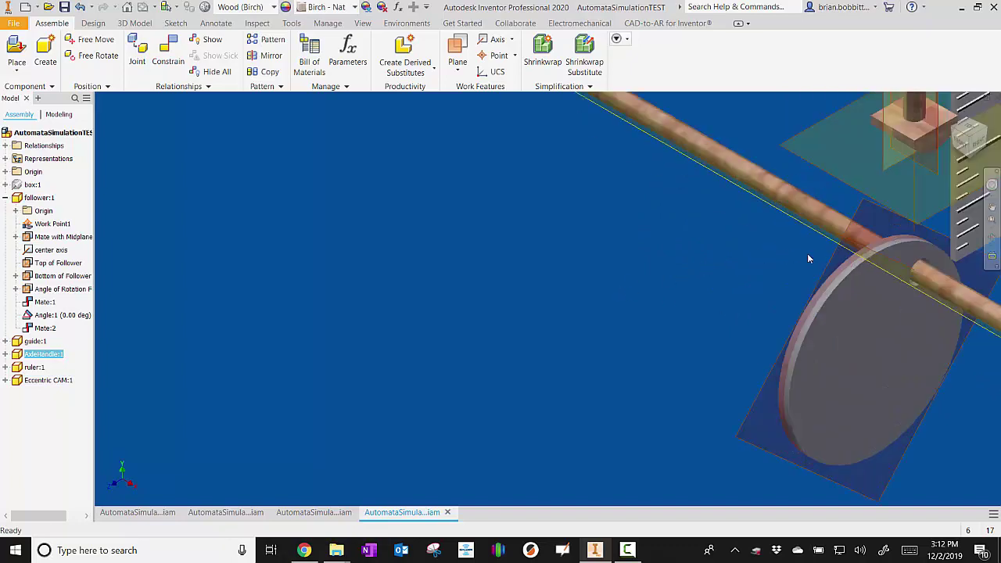
# Set up a transitional constraint between the cam's outer edge and the follower's bottom face.
pyautogui.click(167, 51)
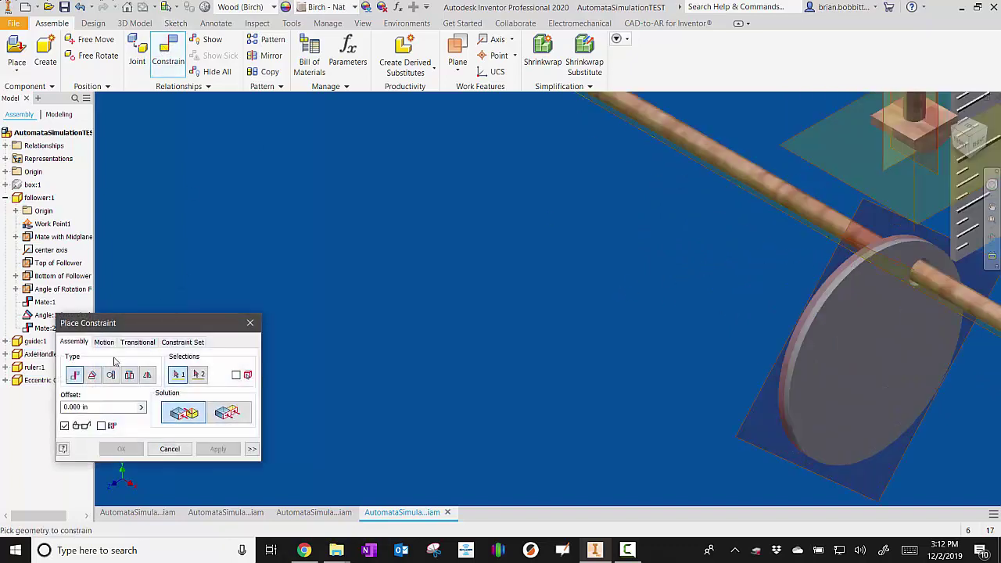
pyautogui.click(138, 343)
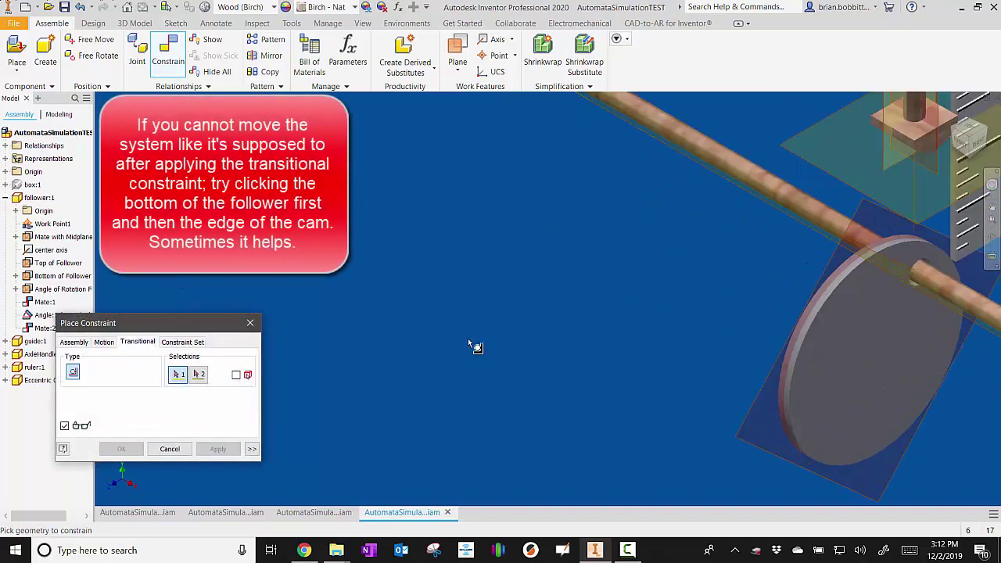
pyautogui.click(876, 244)
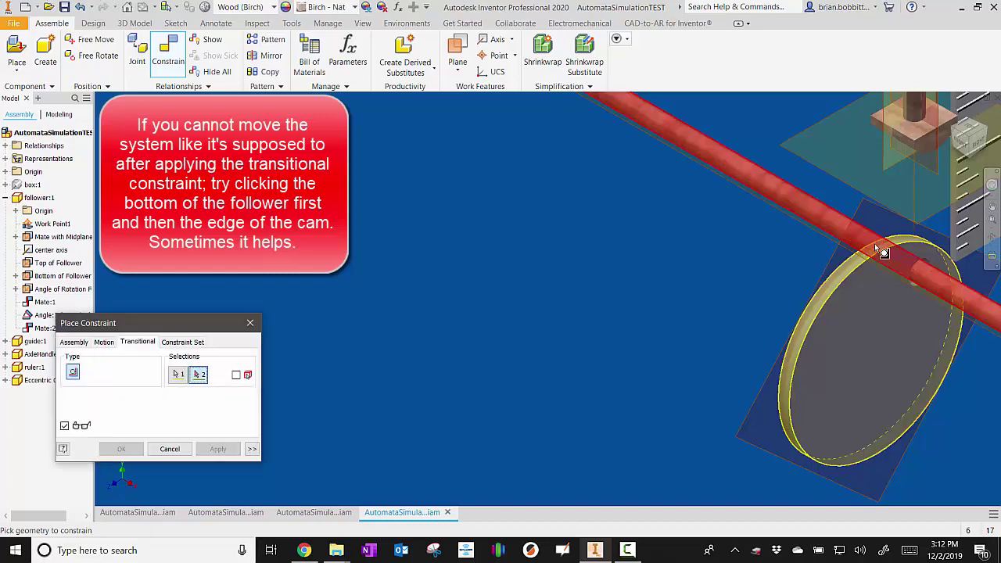
pyautogui.click(990, 236)
pyautogui.moveTo(614, 287); pyautogui.dragTo(467, 258)
pyautogui.click(199, 374)
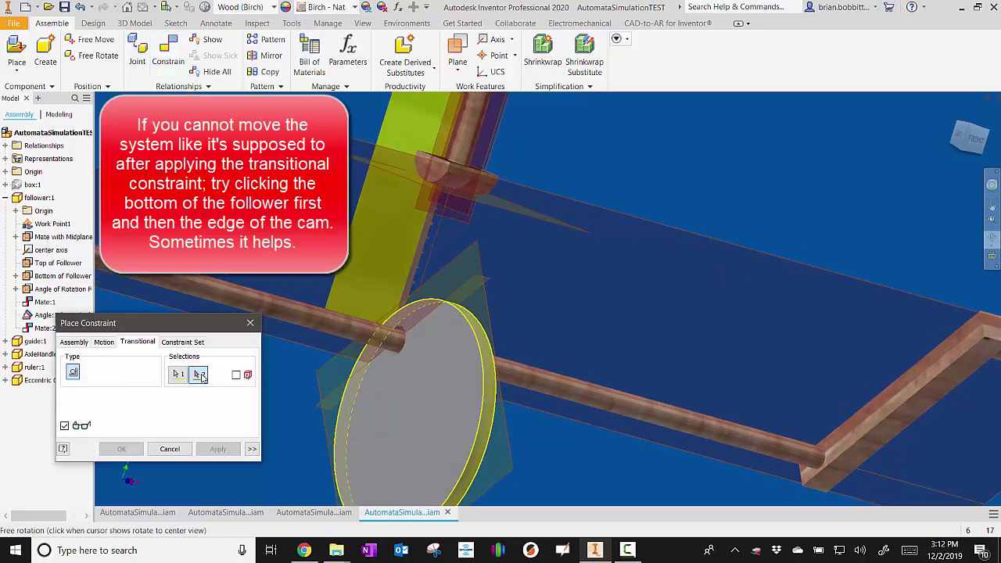
pyautogui.click(456, 192)
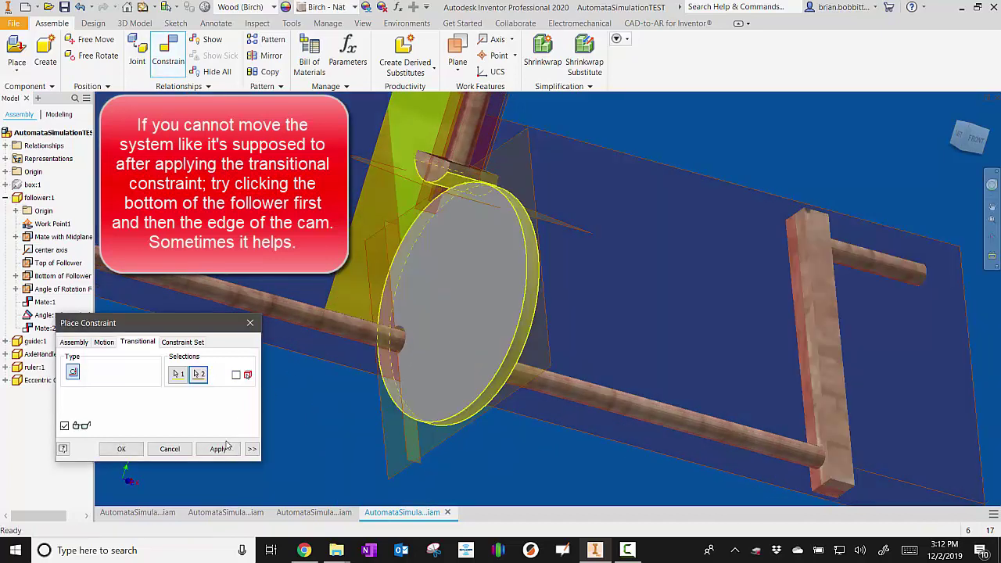
# Confirm the transitional constraint, adding Transitional:1 under the follower.
pyautogui.click(122, 449)
pyautogui.scroll(-5, 963, 250)
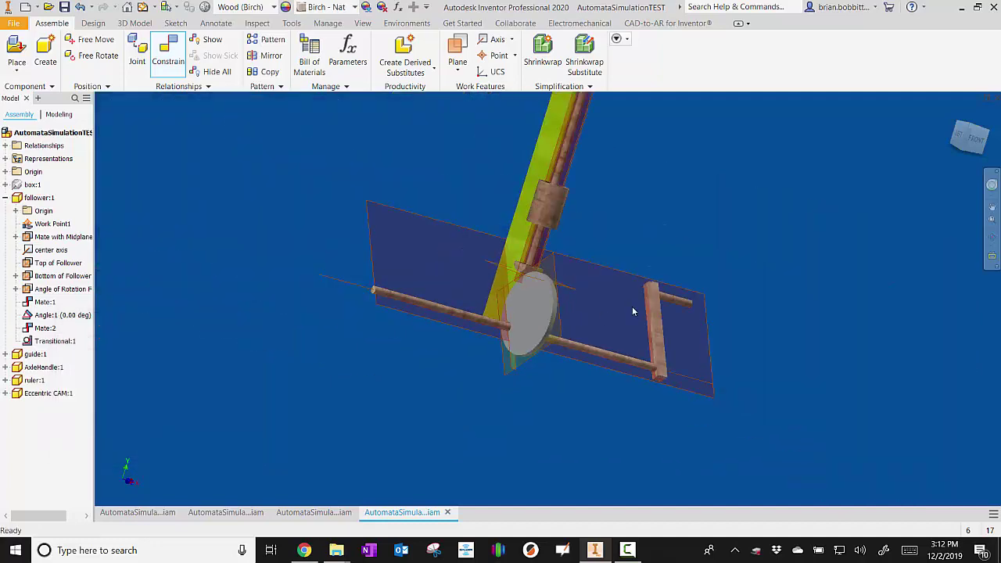
pyautogui.click(992, 237)
pyautogui.moveTo(642, 310); pyautogui.dragTo(516, 301)
pyautogui.press('Escape')
# Turn the axle handle to check the follower rides the cam, then zoom on the follower.
pyautogui.moveTo(788, 271); pyautogui.dragTo(688, 338)
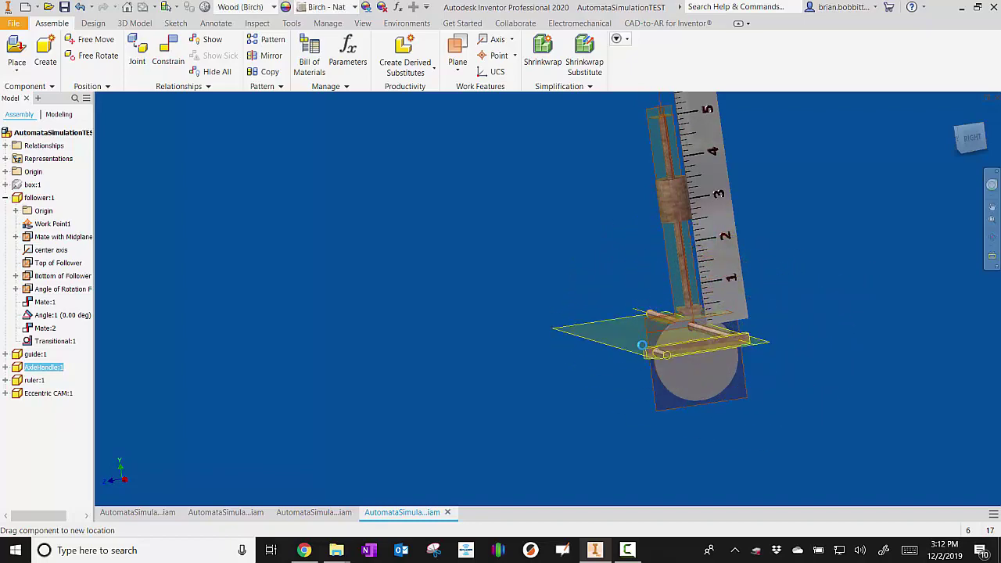
pyautogui.click(993, 239)
pyautogui.moveTo(634, 270)
pyautogui.mouseDown()
pyautogui.moveTo(707, 277)
pyautogui.moveTo(675, 287)
pyautogui.moveTo(706, 270)
pyautogui.moveTo(639, 260)
pyautogui.moveTo(649, 258)
pyautogui.mouseUp()
pyautogui.scroll(3, 695, 275)
# Add a directed 0° angle constraint, Angle:2, between the two picked planes.
pyautogui.click(168, 55)
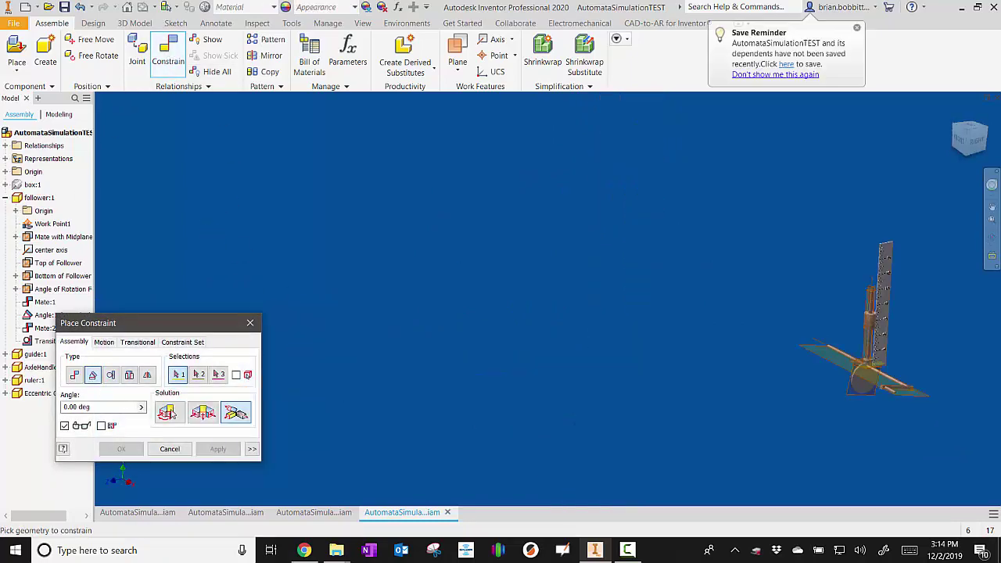
pyautogui.click(177, 417)
pyautogui.scroll(5, 876, 415)
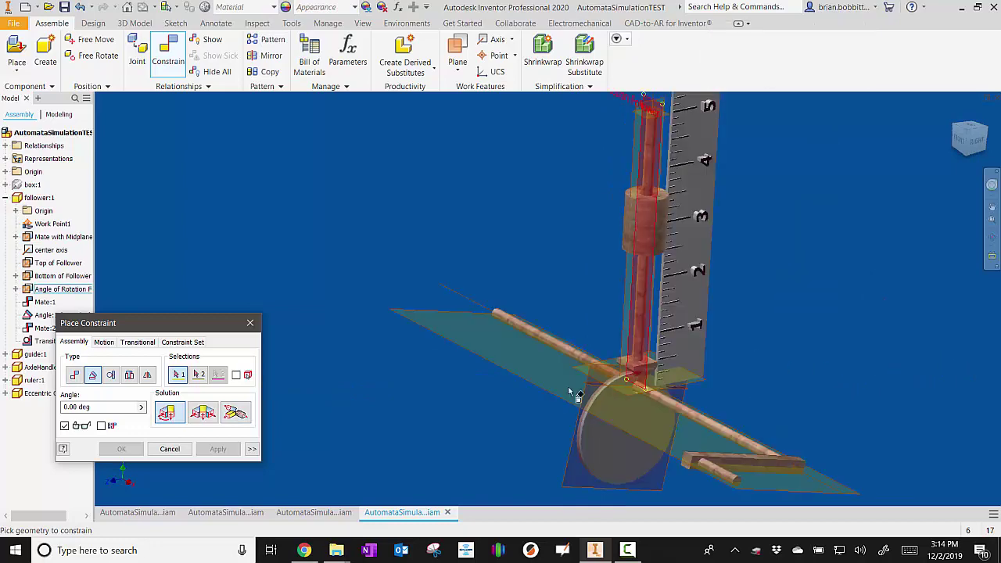
pyautogui.click(545, 393)
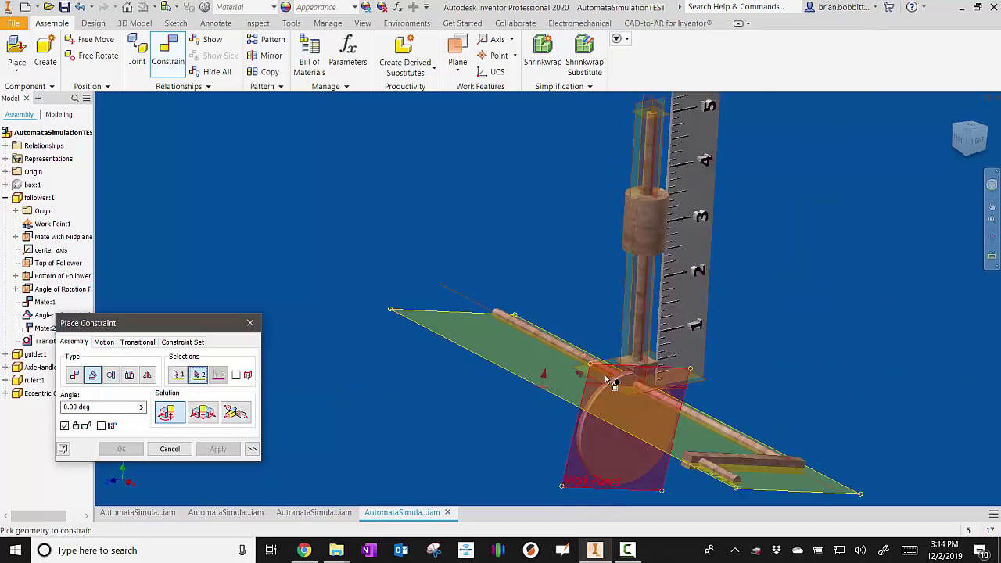
pyautogui.click(646, 364)
pyautogui.click(217, 449)
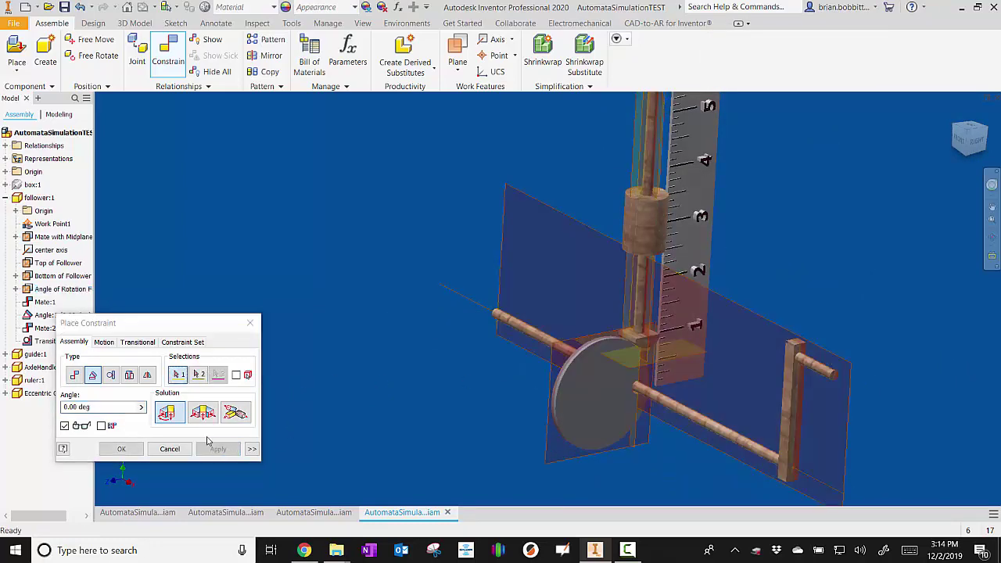
pyautogui.click(248, 324)
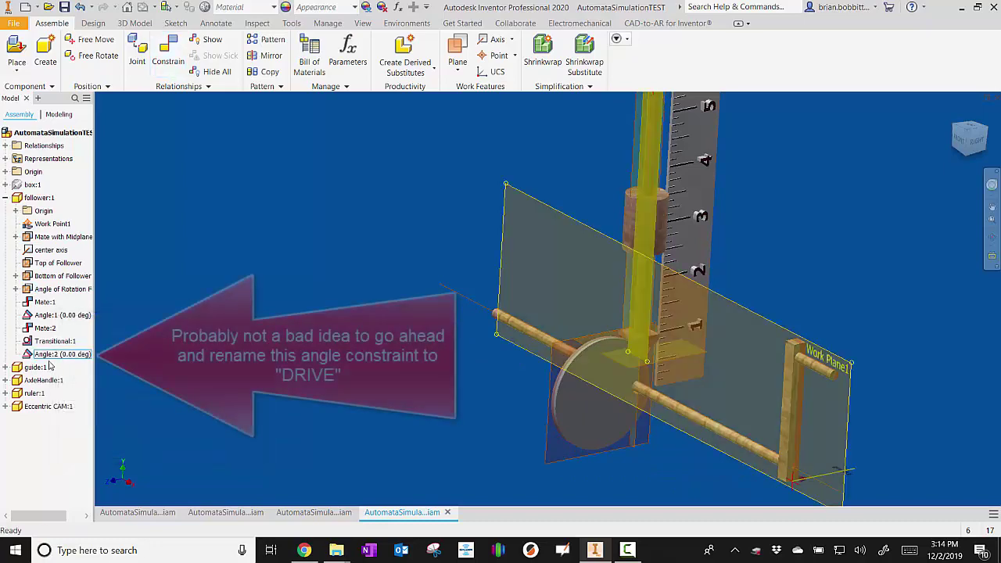
# Drive Angle:2 with an end angle of 45 deg and face the view to the ruler.
pyautogui.rightClick(55, 358)
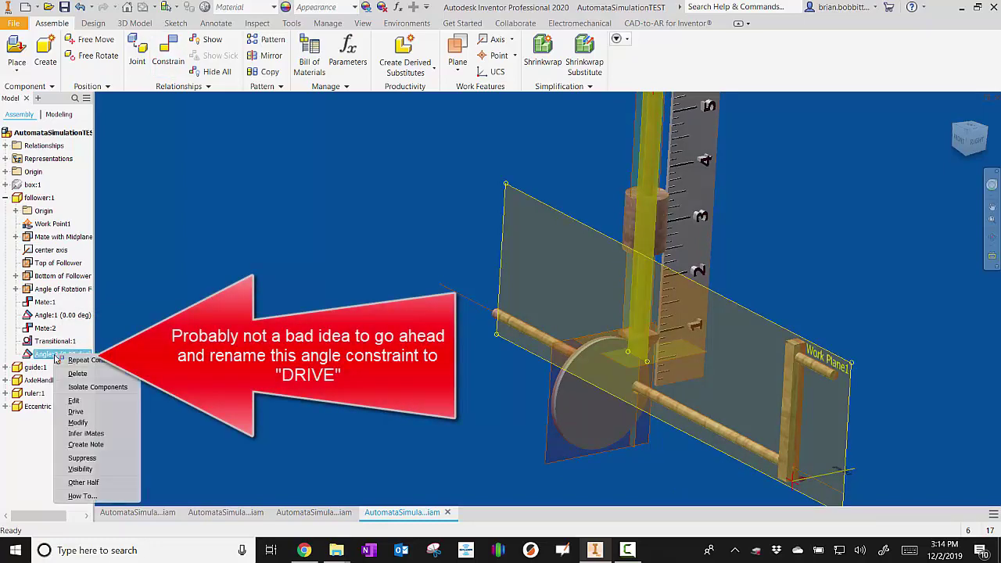
pyautogui.click(80, 406)
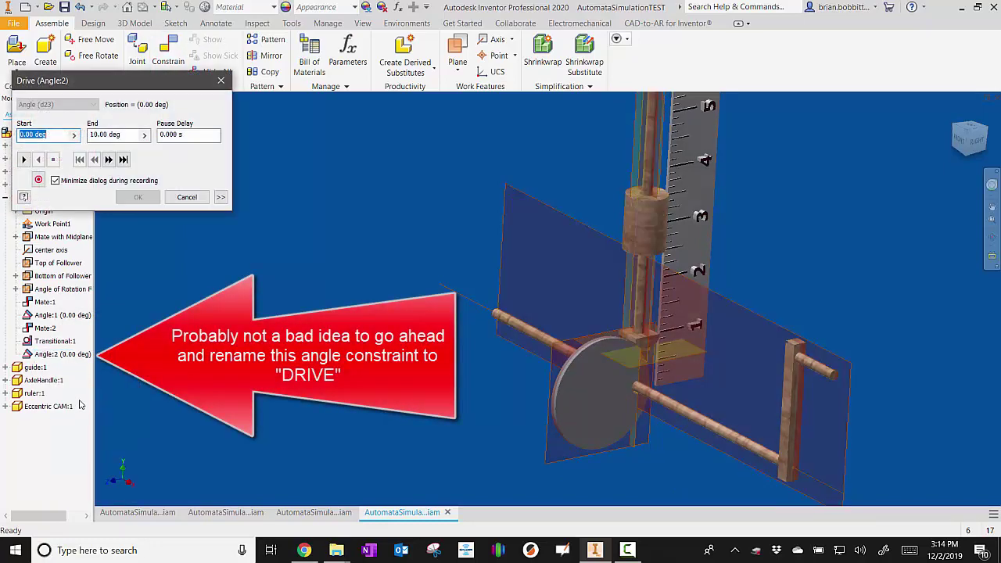
pyautogui.click(104, 134)
pyautogui.write('45')
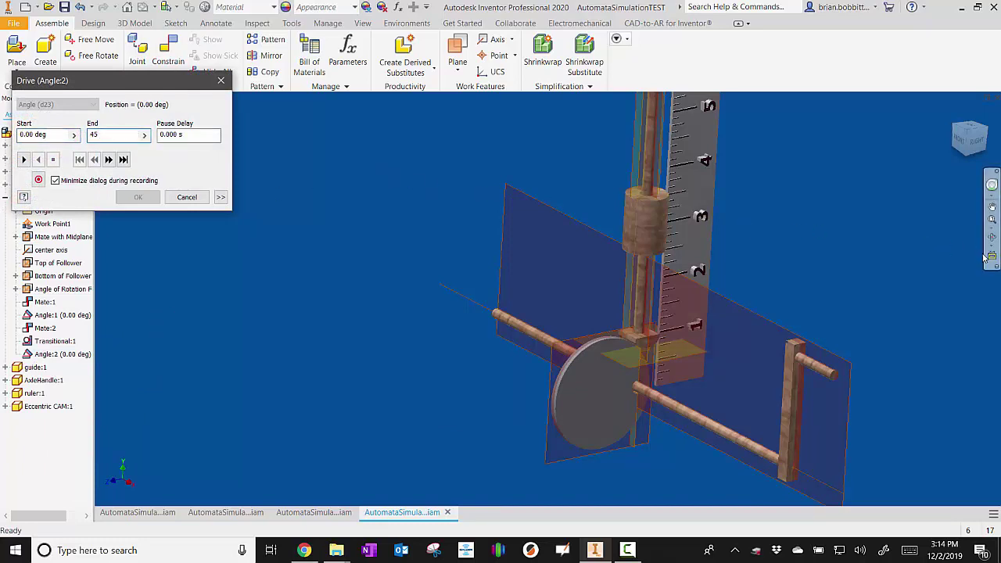
pyautogui.click(756, 297)
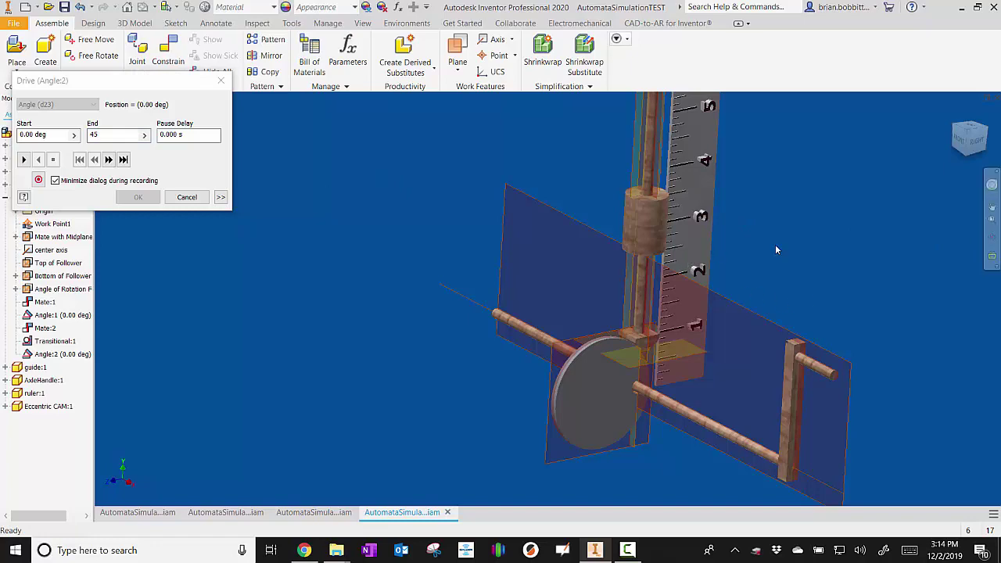
pyautogui.click(991, 256)
pyautogui.click(705, 262)
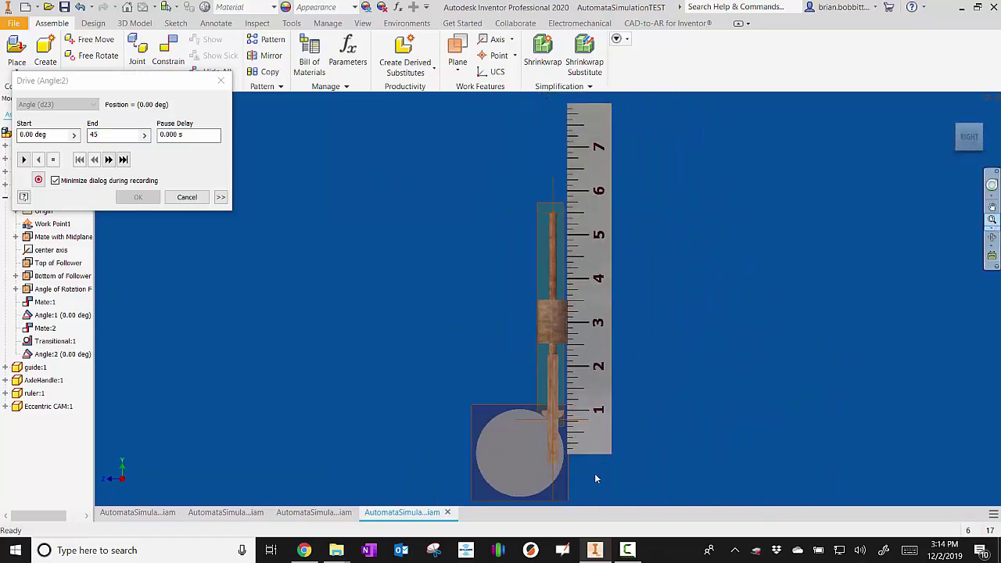
# Zoom in on the ruler and drive the cam from 0 to 45 degrees.
pyautogui.scroll(3, 750, 489)
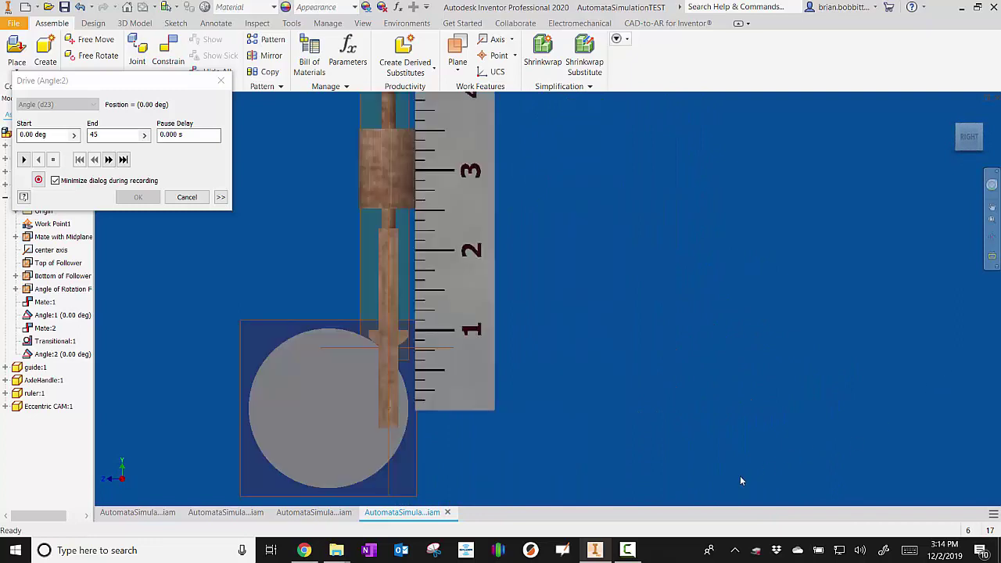
pyautogui.scroll(3, 242, 357)
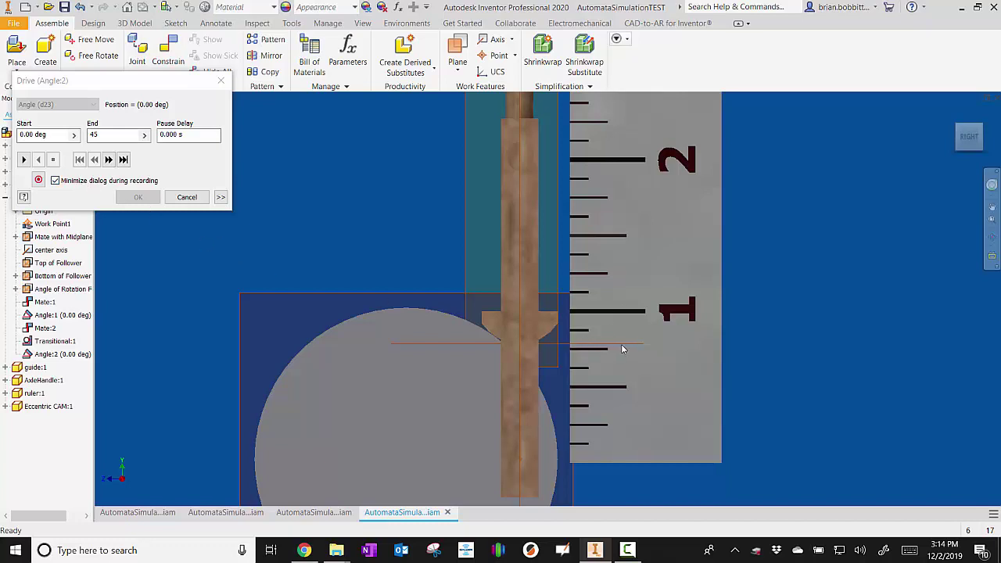
pyautogui.click(23, 160)
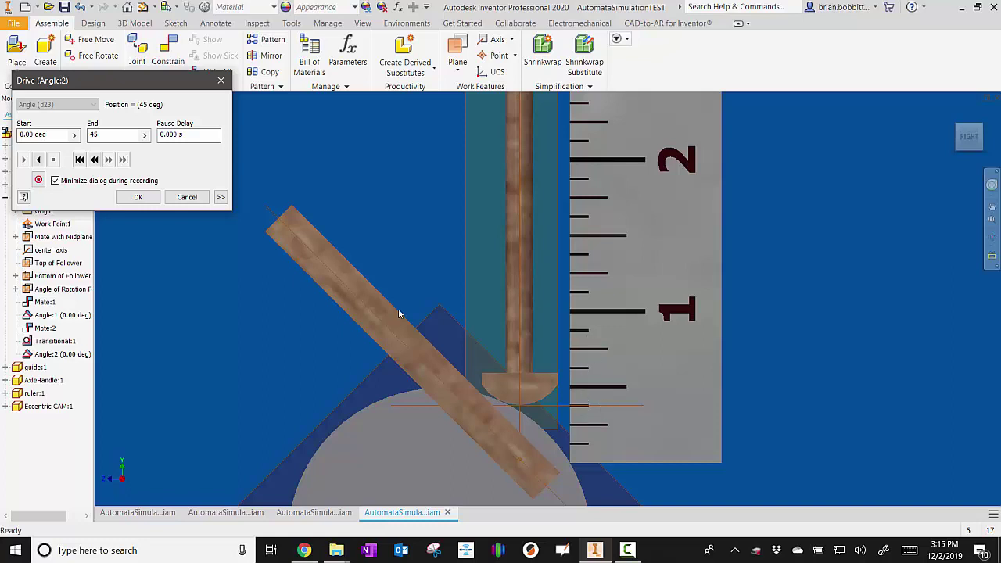
# Drive the cam from 45 to 90 degrees.
pyautogui.click(94, 135)
pyautogui.click(50, 135)
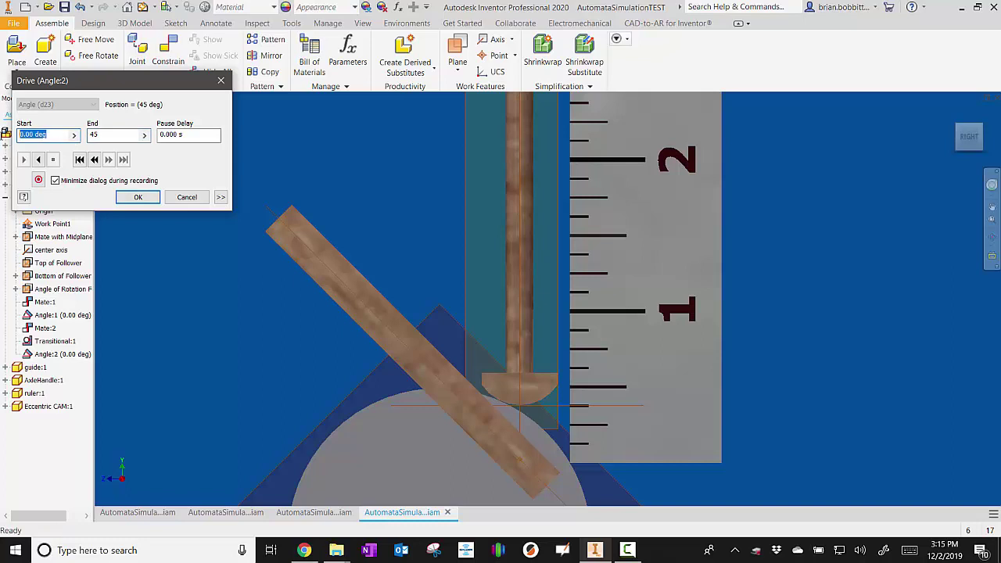
pyautogui.write('45')
pyautogui.press('Tab')
pyautogui.write('90')
pyautogui.click(22, 159)
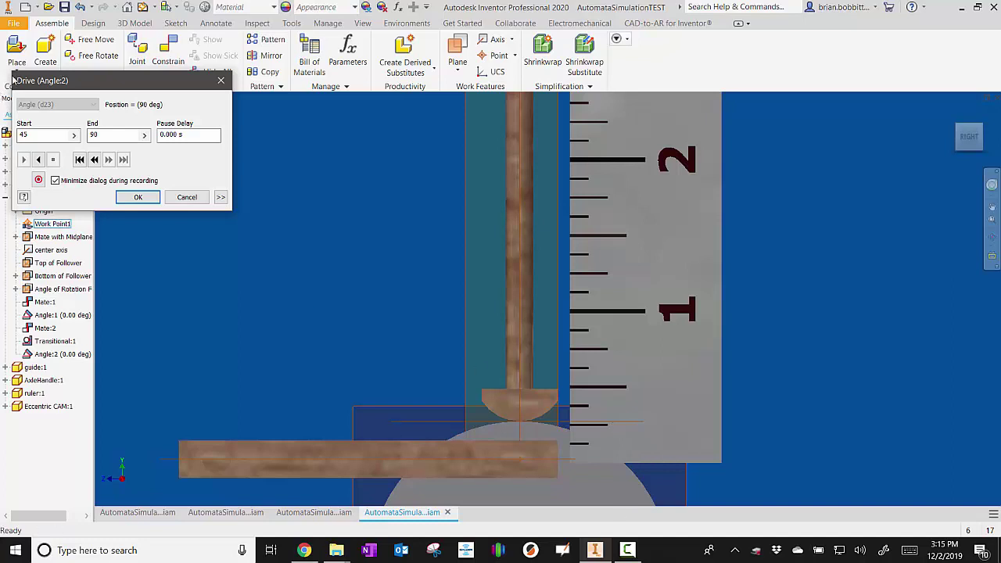
# Drive the cam from 90 to 135 degrees, then close the Drive dialog.
pyautogui.doubleClick(38, 134)
pyautogui.write('90')
pyautogui.doubleClick(111, 135)
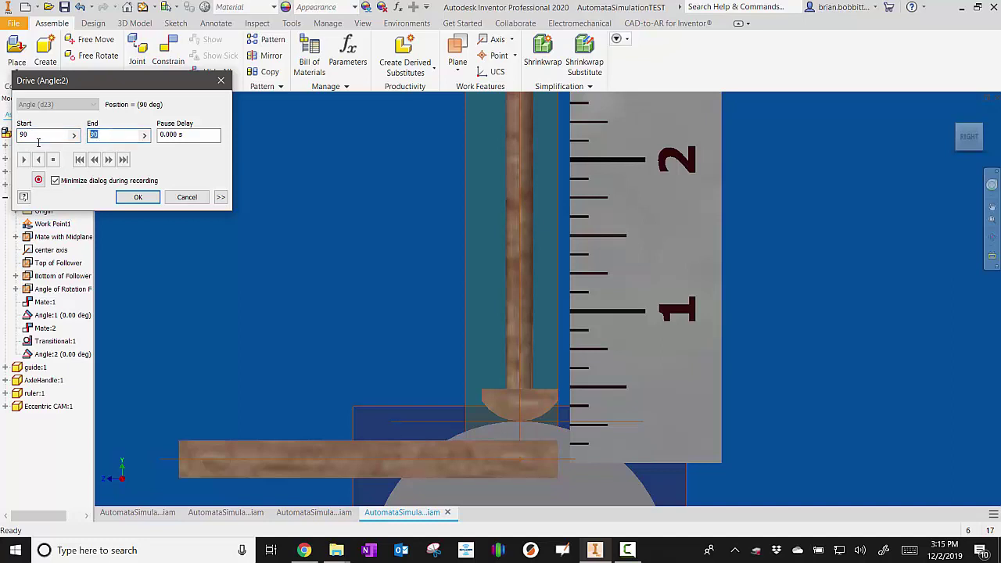
pyautogui.write('135')
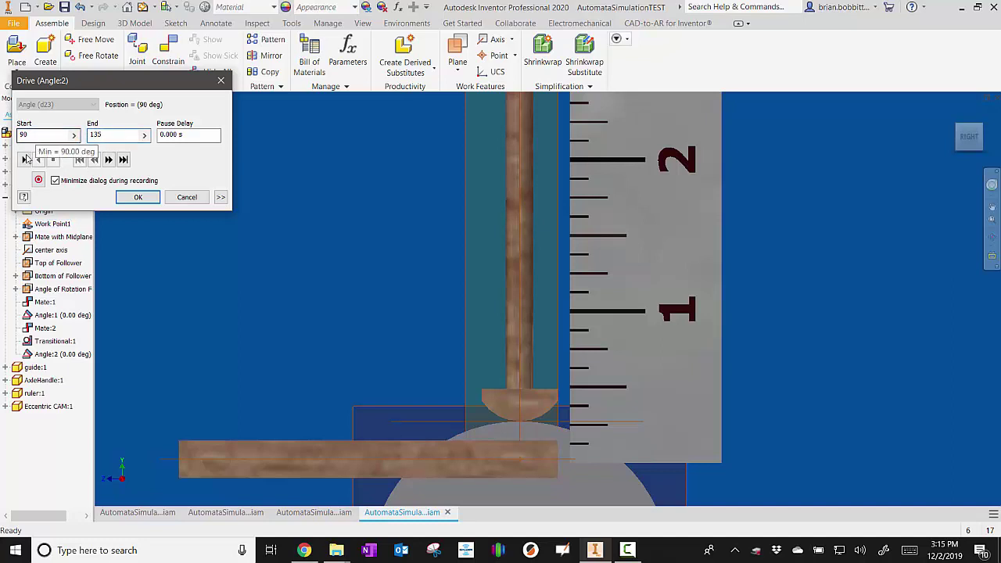
pyautogui.click(23, 160)
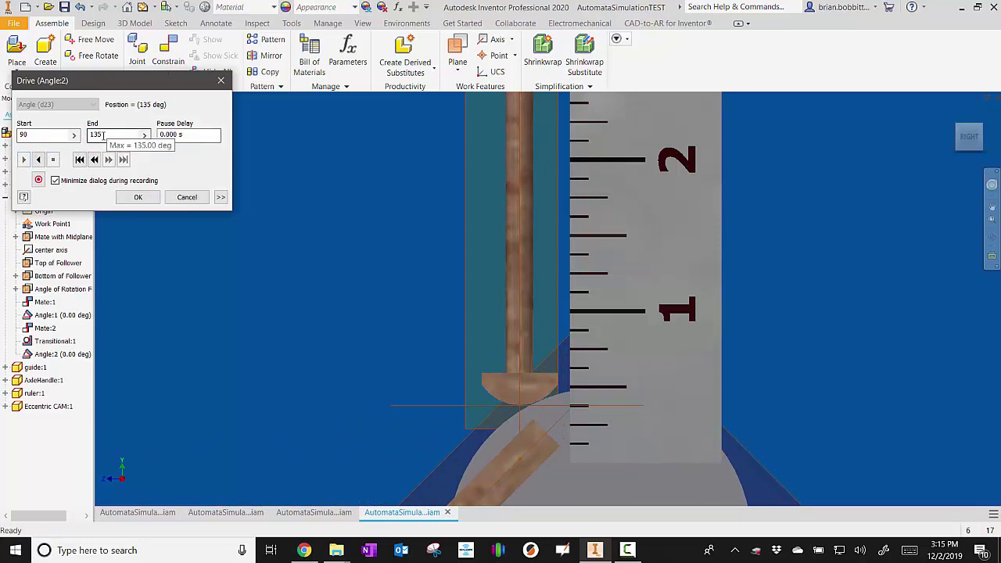
pyautogui.click(222, 82)
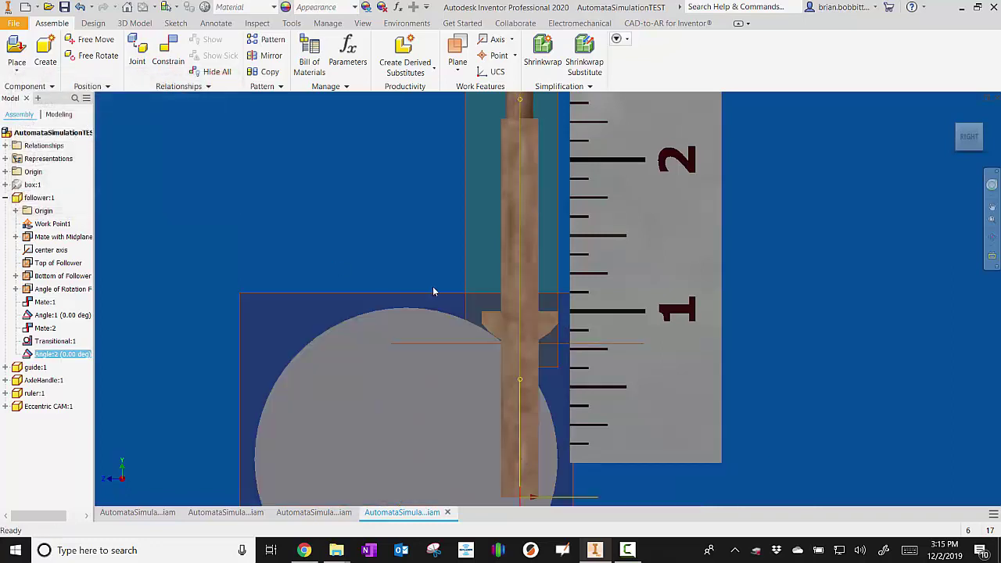